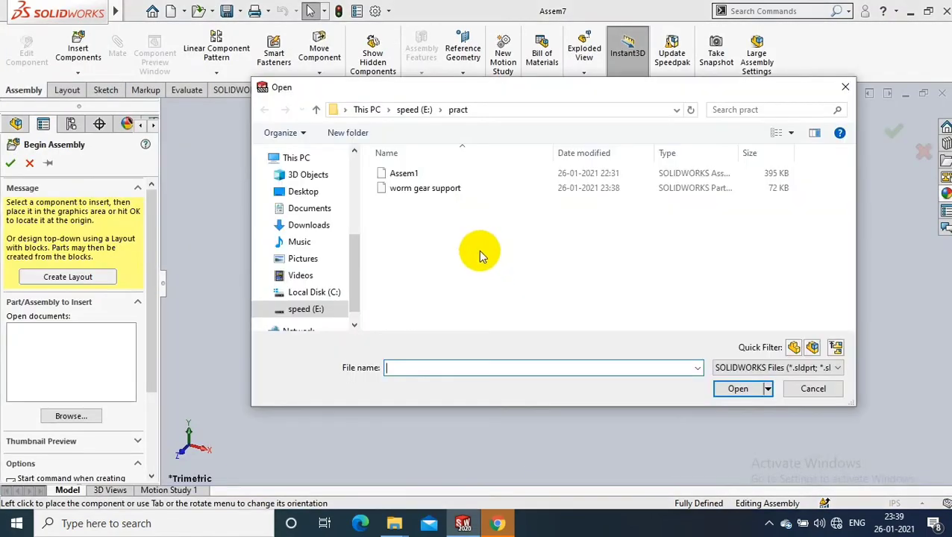
Insert the 'worm gear support' part as the assembly's first, fixed component.
click(451, 188)
click(738, 391)
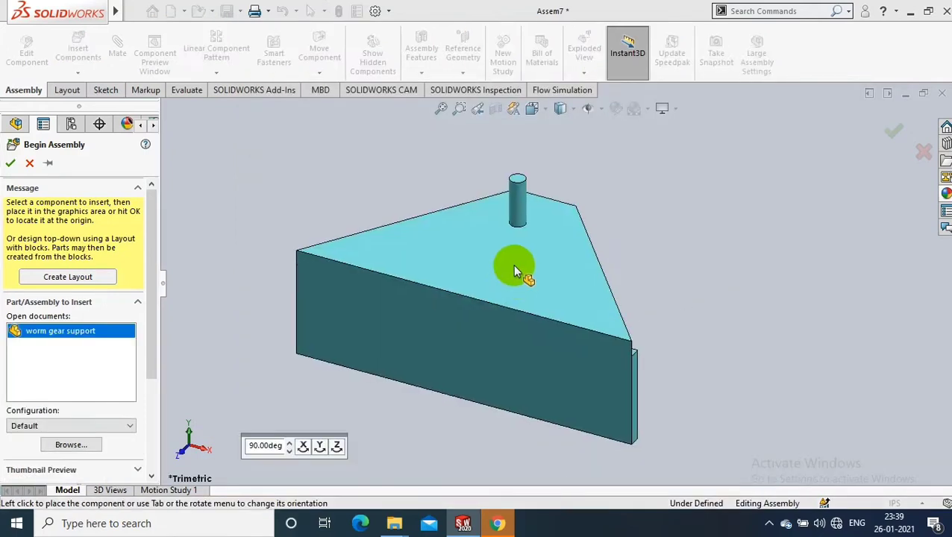
click(634, 270)
middle_drag(687, 287, 715, 280)
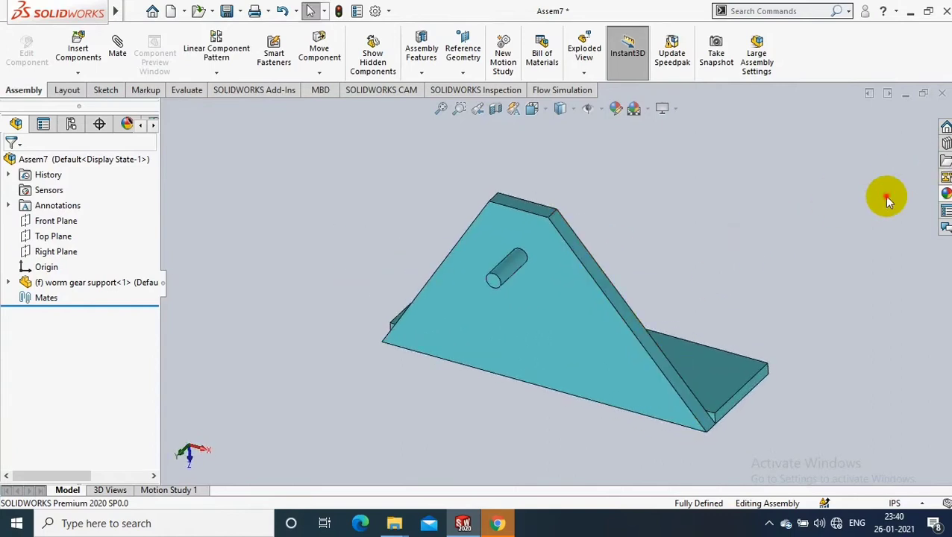
Insert a Toolbox Spur Gear configured with module 6 and 15 teeth, dismissing the warning.
click(946, 193)
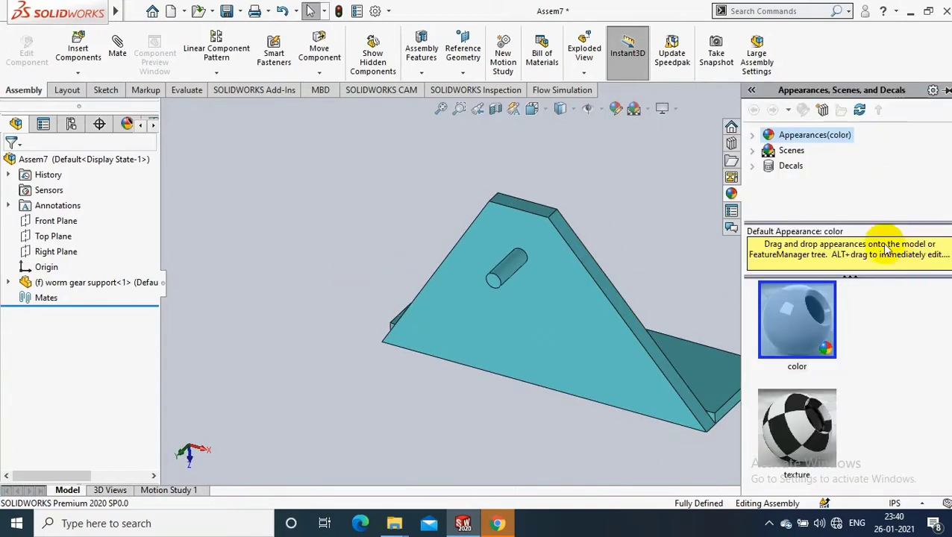
click(732, 143)
mouse_move(856, 371)
mouse_down()
mouse_move(595, 416)
mouse_move(340, 300)
mouse_up()
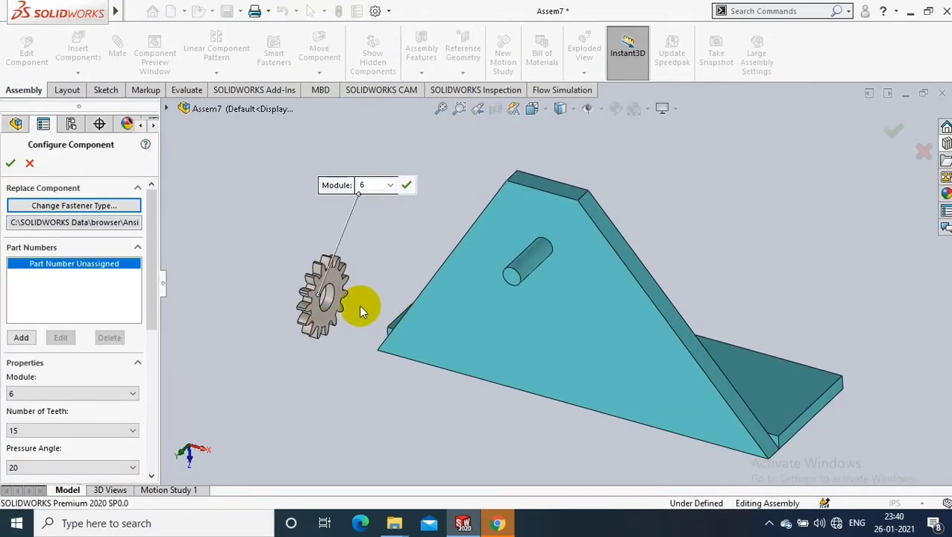
drag(147, 292, 139, 371)
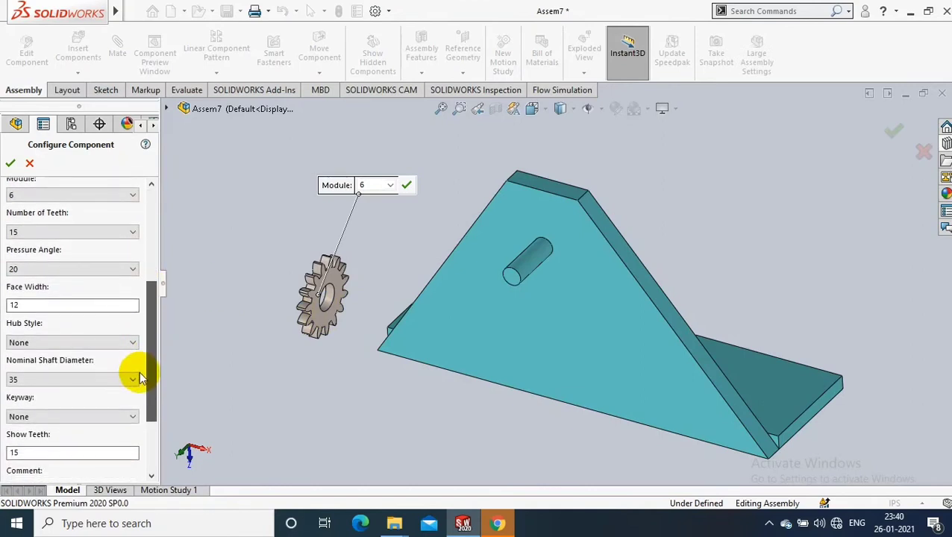
mouse_move(139, 371)
mouse_down()
mouse_move(152, 342)
mouse_move(141, 323)
mouse_up()
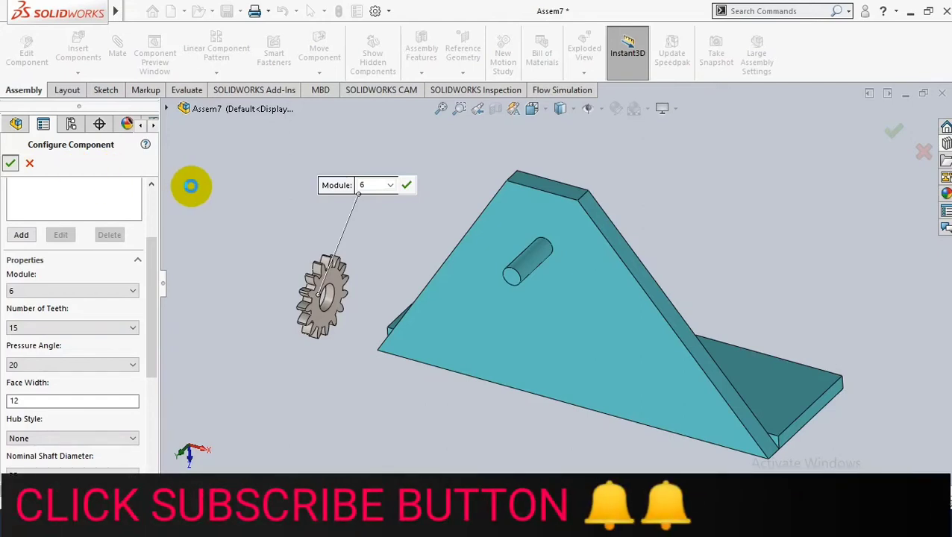
click(193, 186)
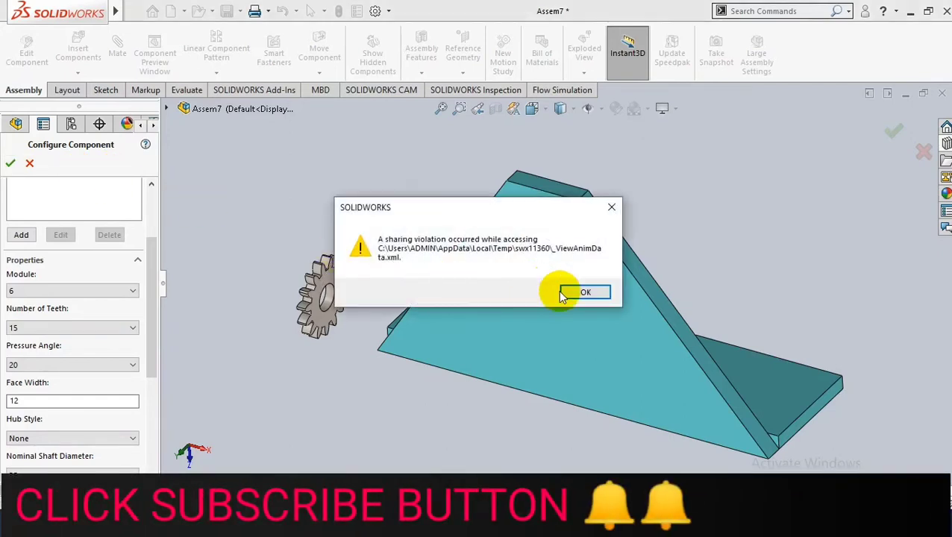
click(585, 292)
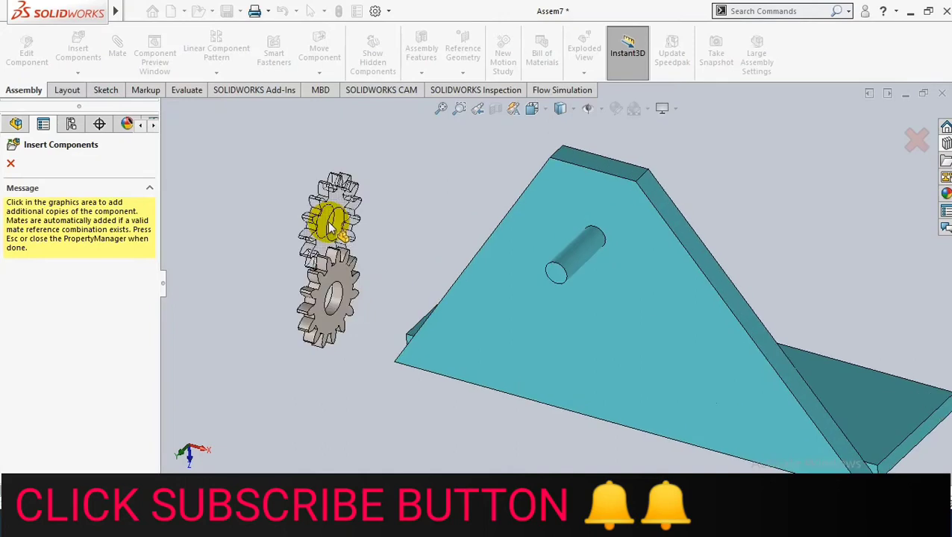
Mate the gear's bore concentric with the support's pin.
key(Escape)
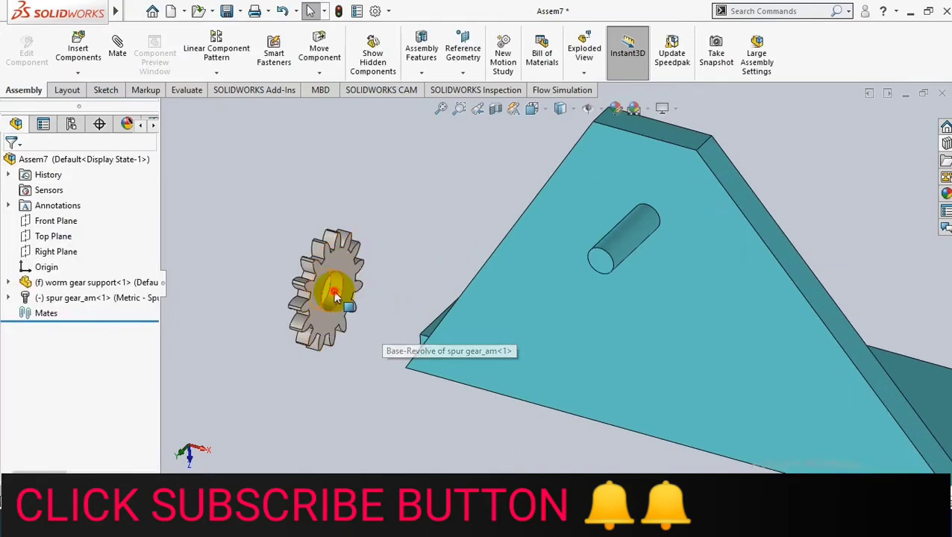
click(334, 296)
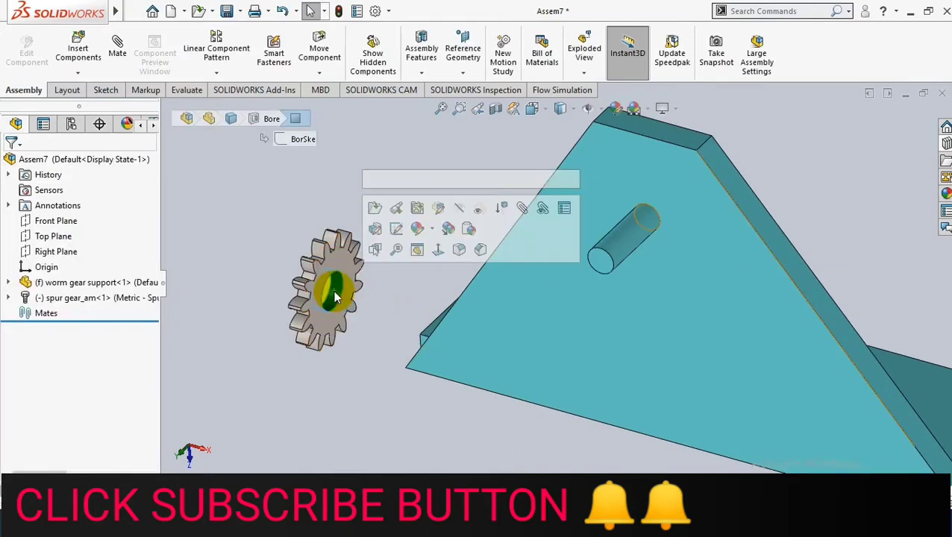
click(524, 211)
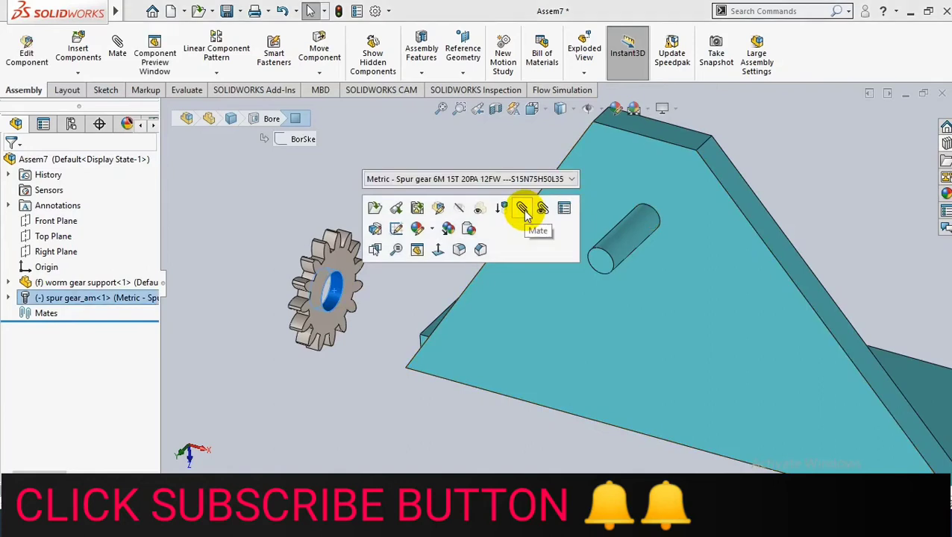
click(634, 236)
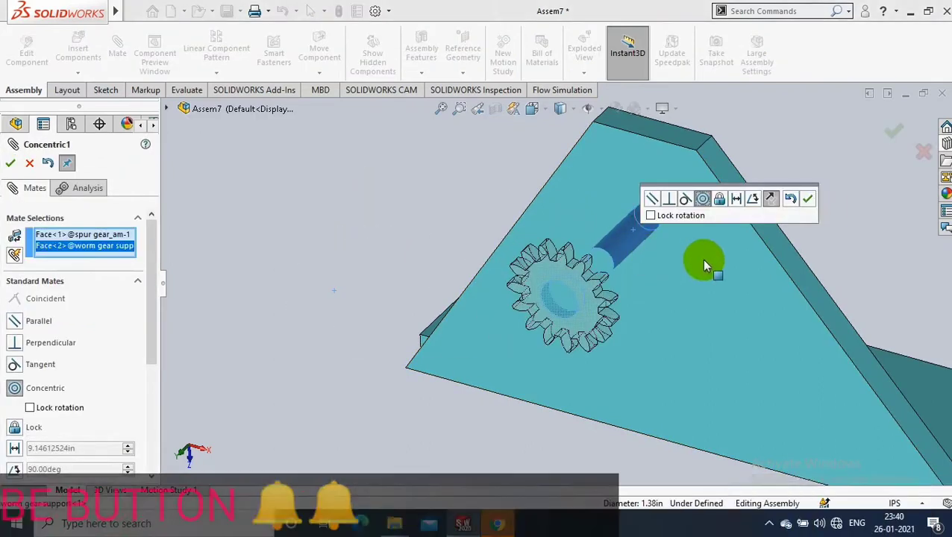
click(809, 199)
Make the gear face coincident with the plate face so it sits flush.
click(603, 265)
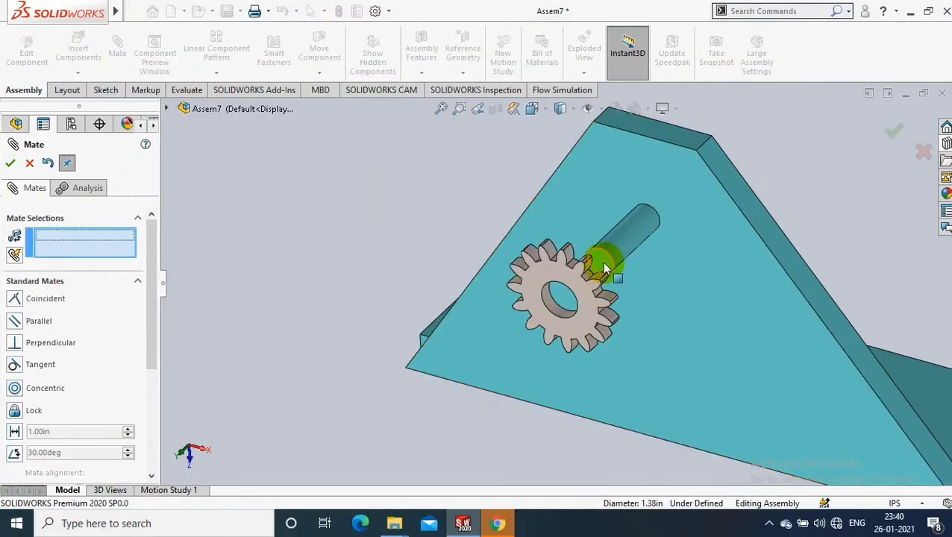
click(584, 321)
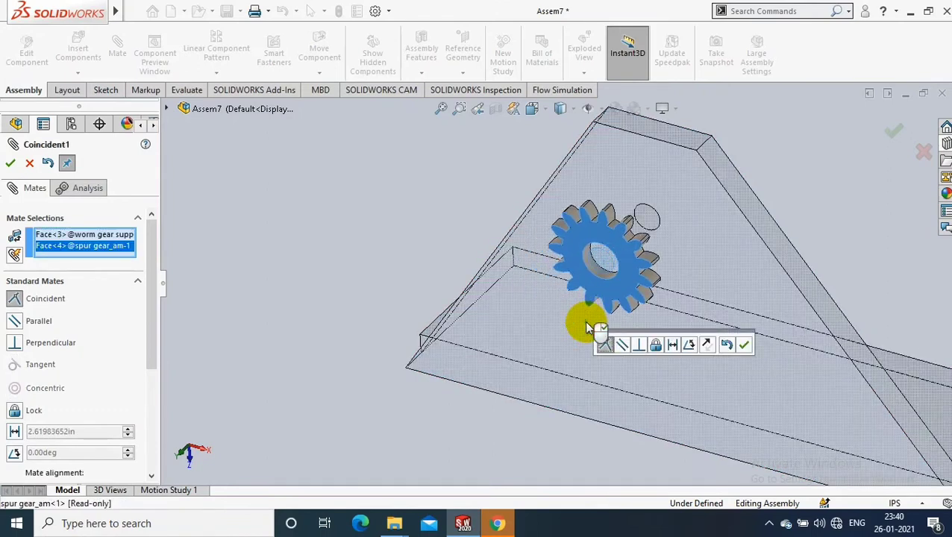
click(744, 345)
click(30, 165)
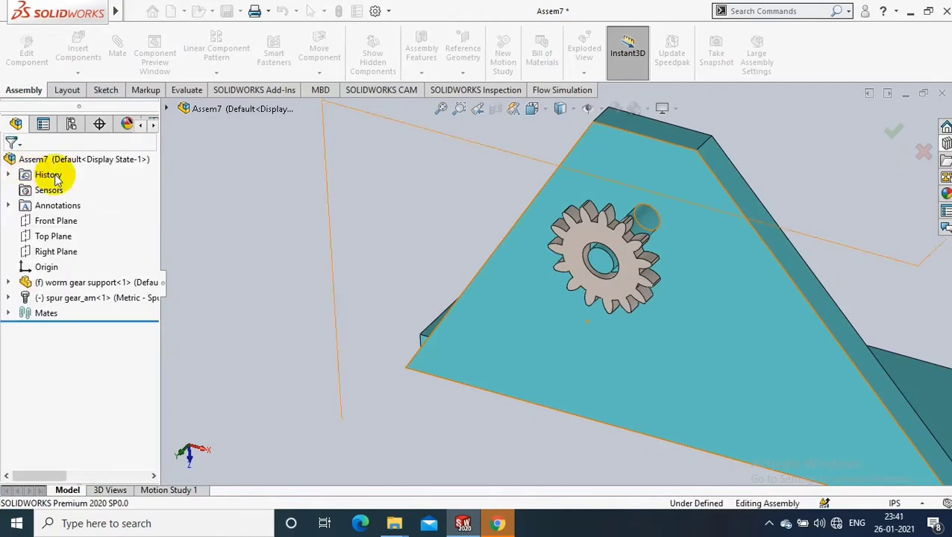
Change the pin boss diameter to 35 mm and rebuild the model.
middle_drag(646, 323, 632, 278)
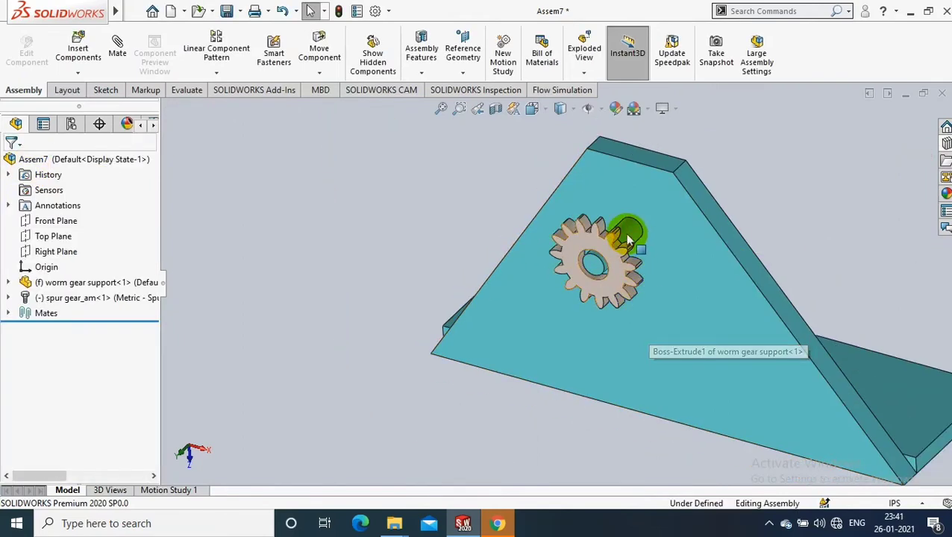
drag(629, 240, 791, 260)
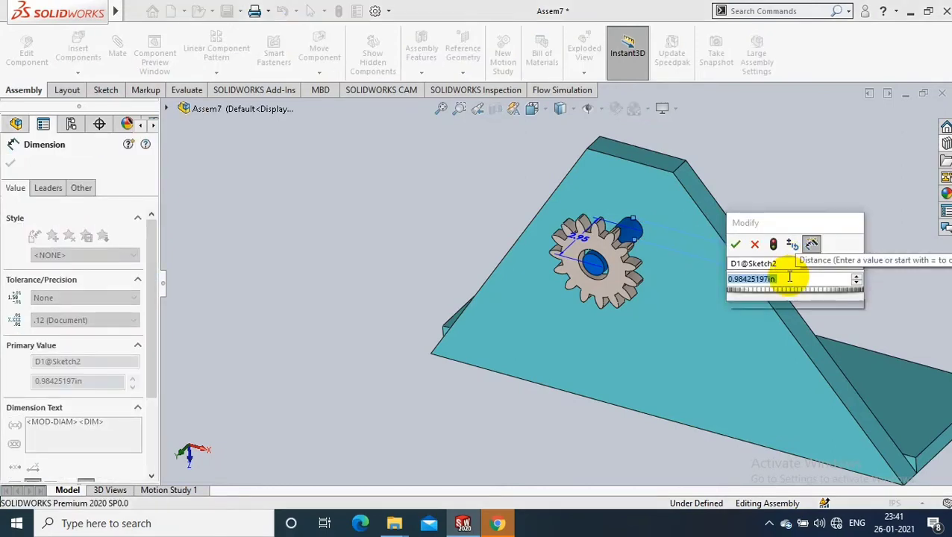
text(35mm)
key(Return)
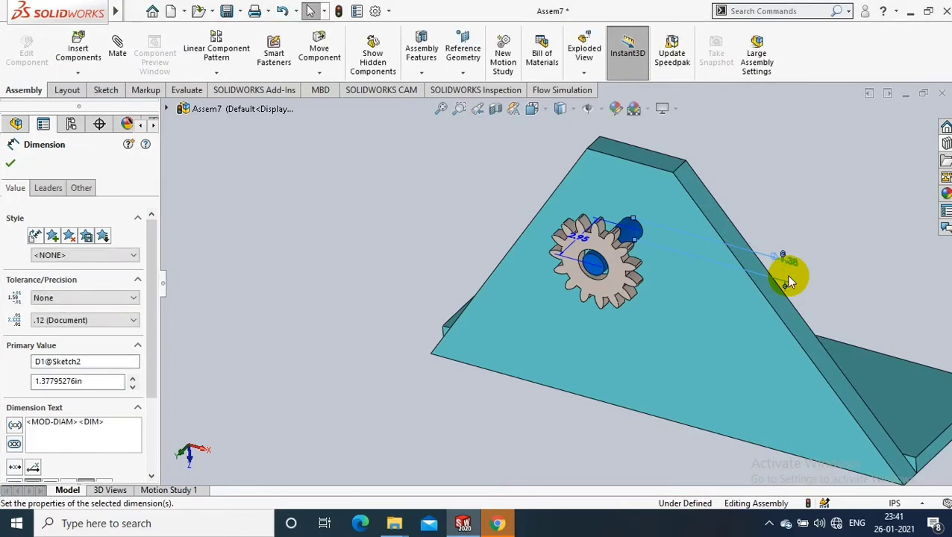
click(10, 163)
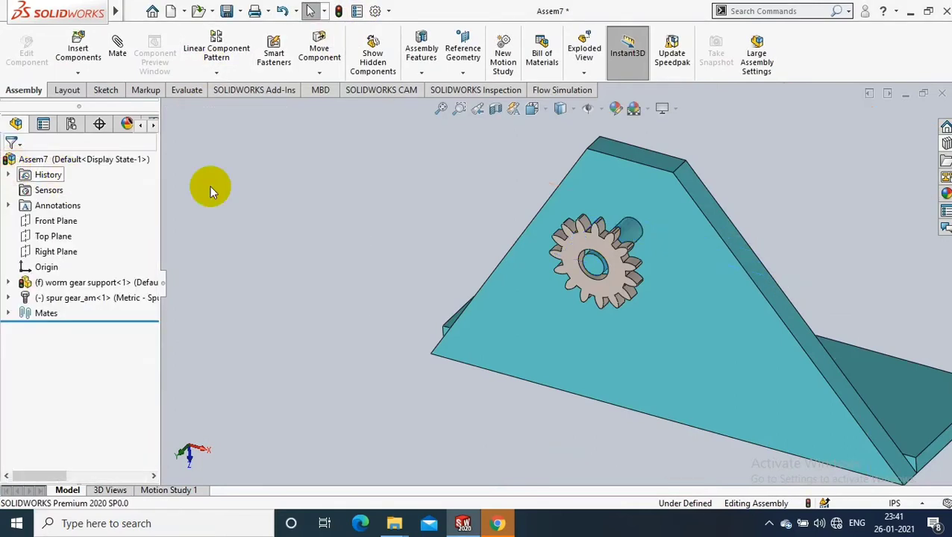
click(338, 11)
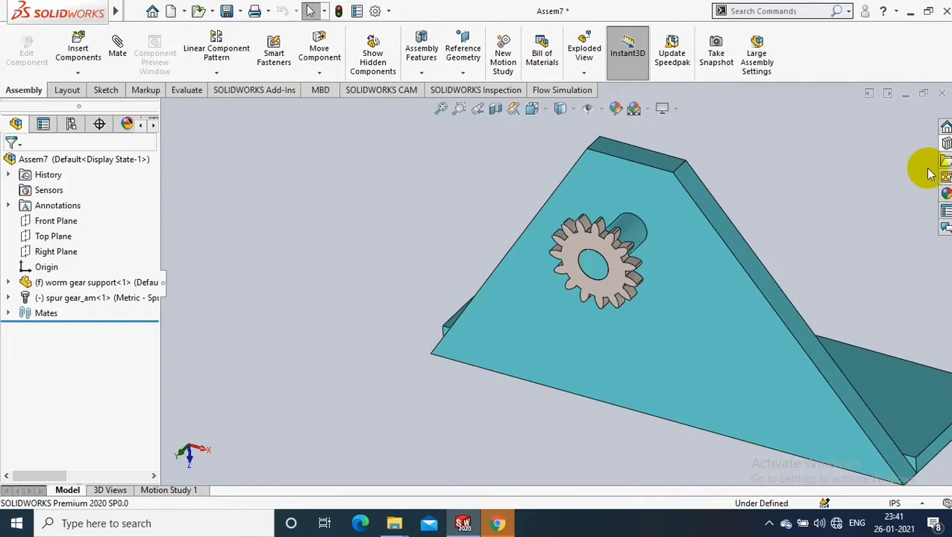
Insert a Toolbox rectangular spur rack with module 3.5 and length 300.
click(945, 142)
click(782, 379)
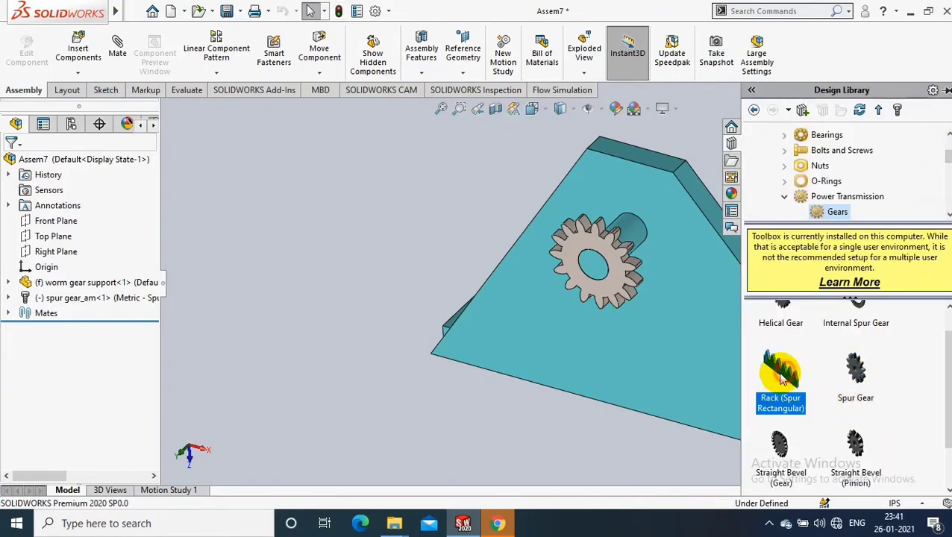
drag(525, 376, 479, 334)
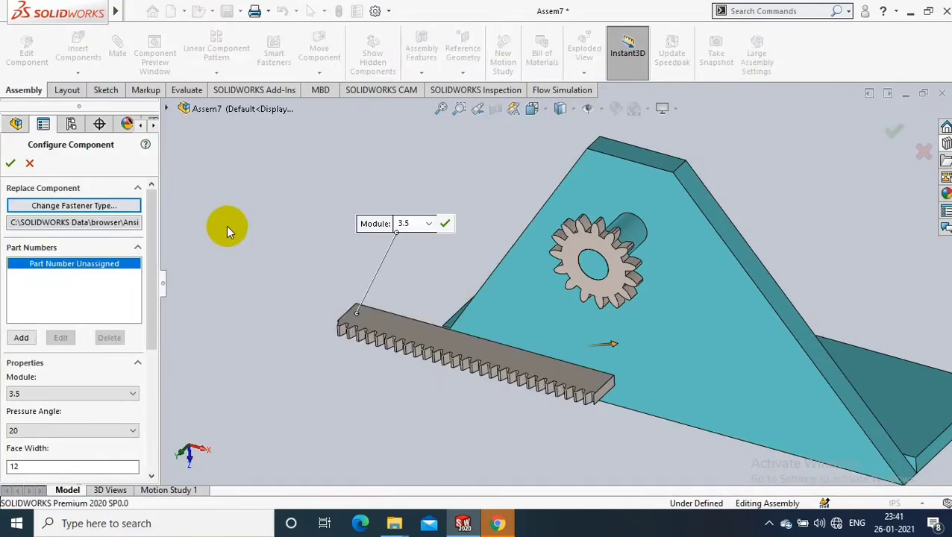
scroll(149, 291, down, 2)
scroll(39, 275, down, 2)
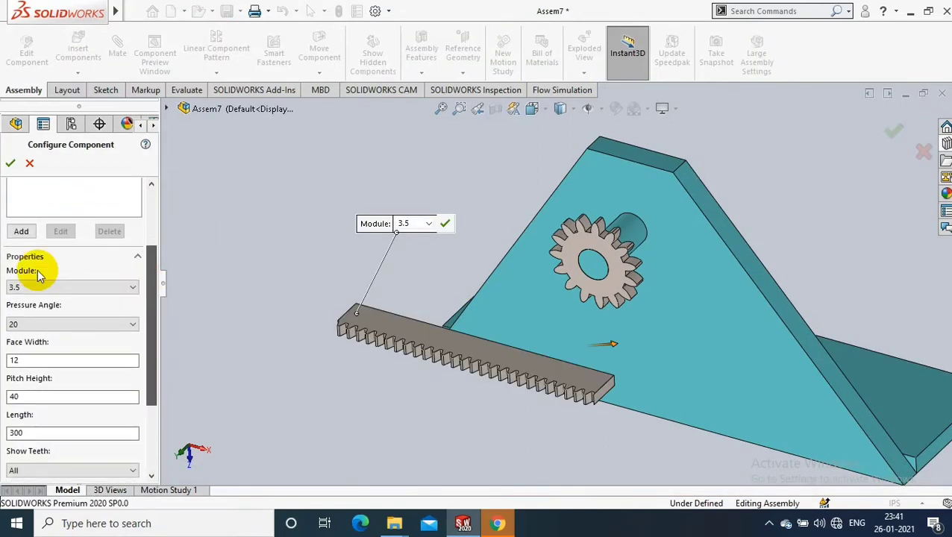
scroll(39, 299, down, 1)
drag(150, 357, 155, 418)
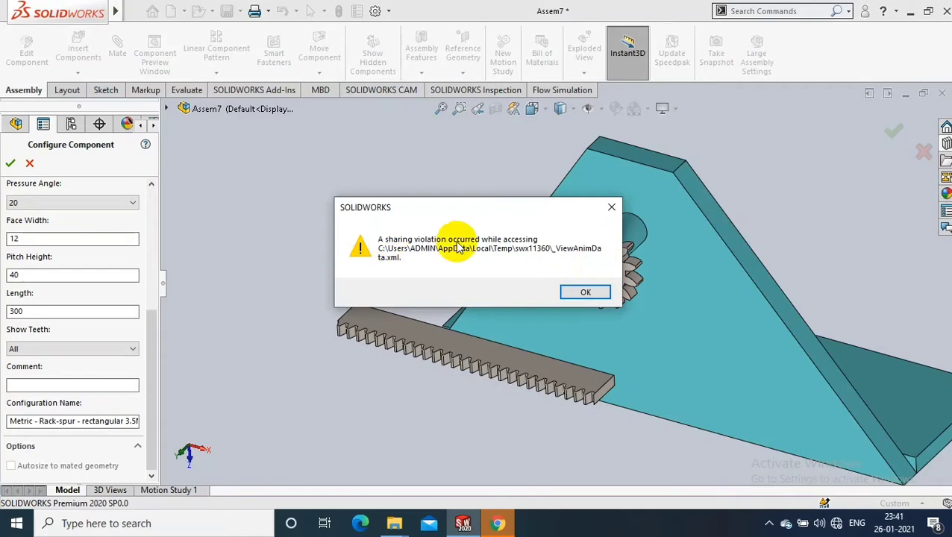
click(595, 292)
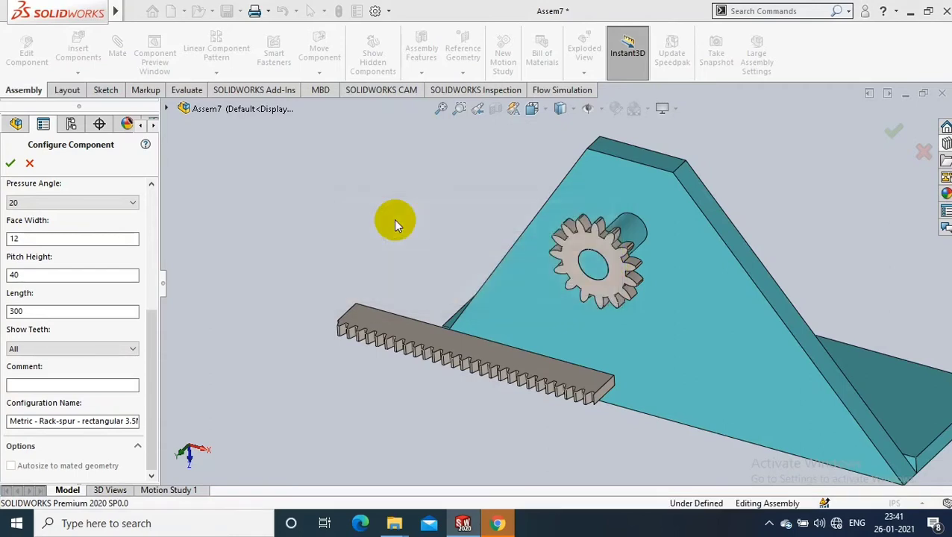
key(Escape)
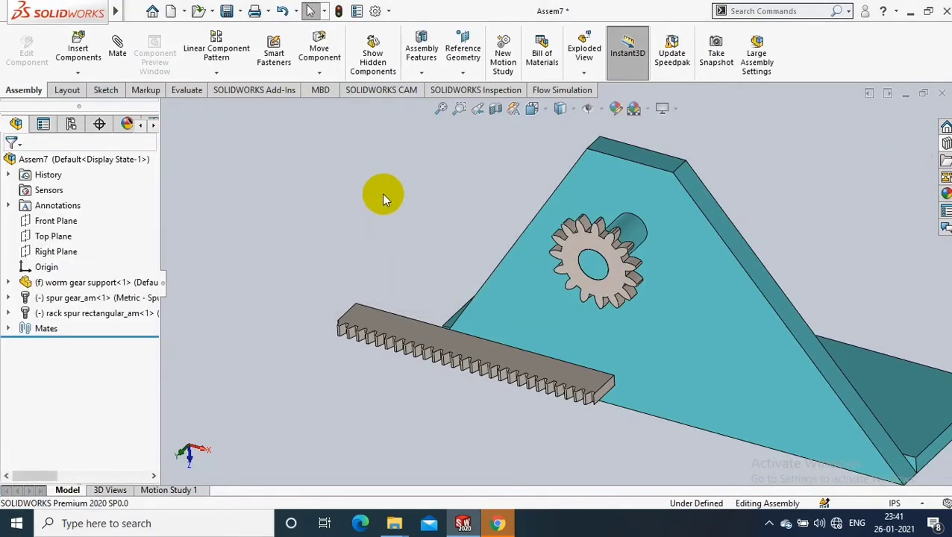
drag(493, 308, 456, 343)
mouse_move(449, 409)
middle_down()
mouse_move(436, 396)
mouse_move(470, 341)
mouse_move(465, 315)
mouse_move(559, 361)
mouse_move(527, 362)
mouse_move(542, 298)
mouse_move(543, 359)
middle_up()
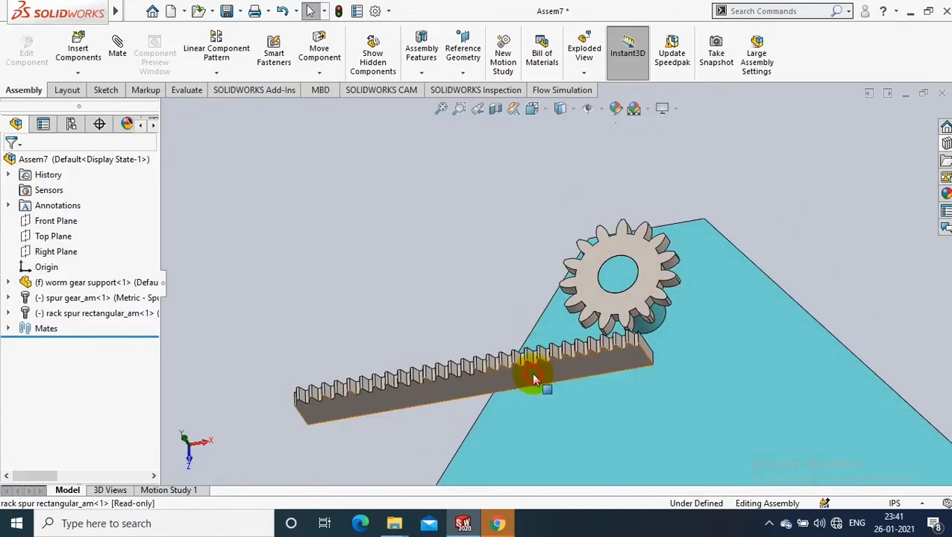
Add a coincident mate with flipped alignment between the rack face and the gear face.
click(532, 373)
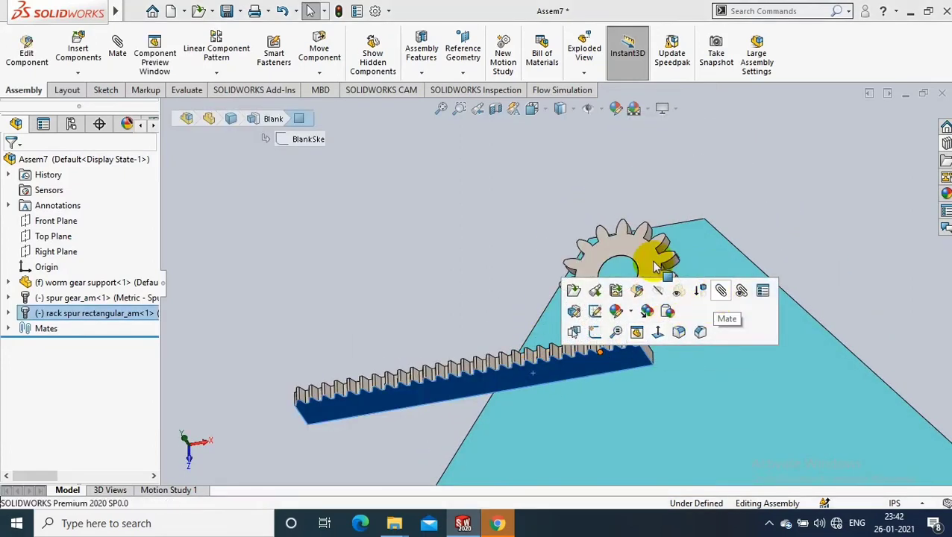
click(721, 292)
click(655, 266)
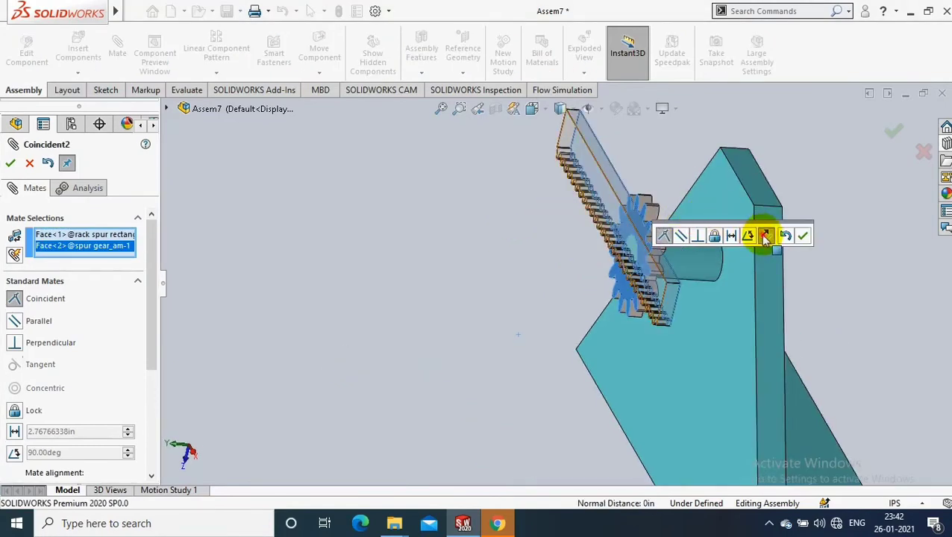
click(764, 236)
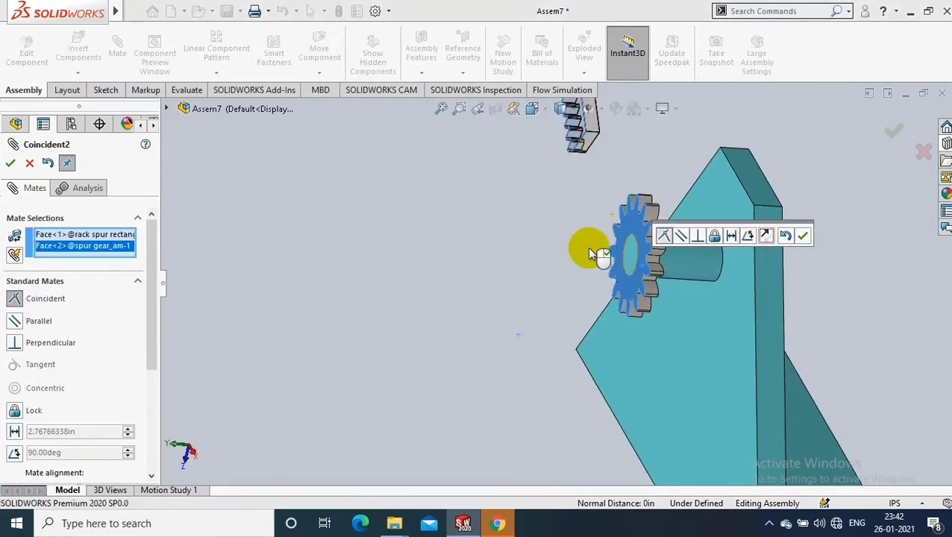
mouse_move(591, 250)
middle_down()
mouse_move(578, 205)
mouse_move(584, 336)
middle_up()
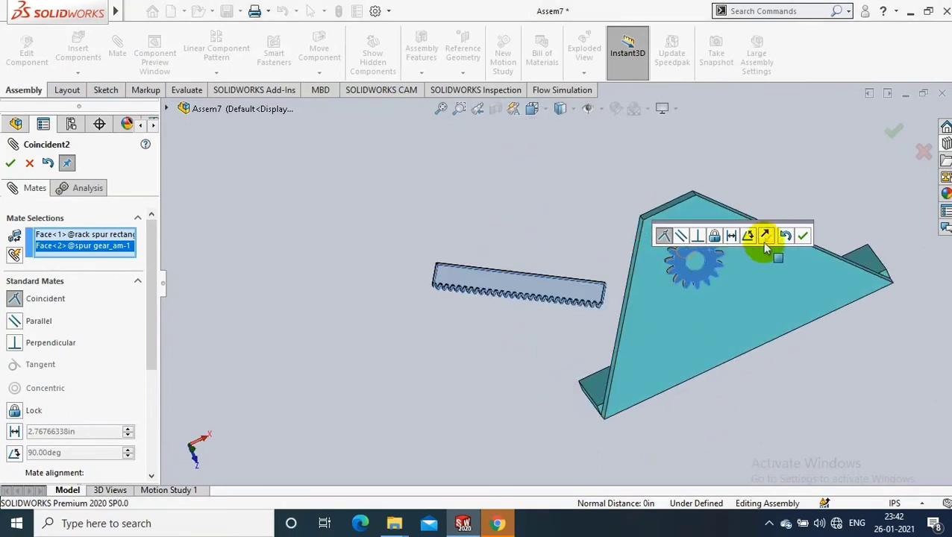
click(803, 237)
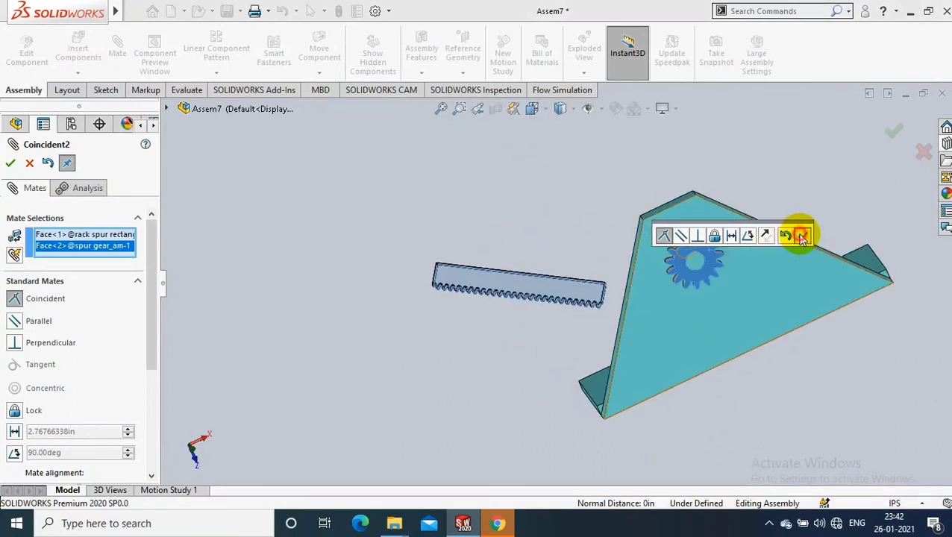
click(11, 164)
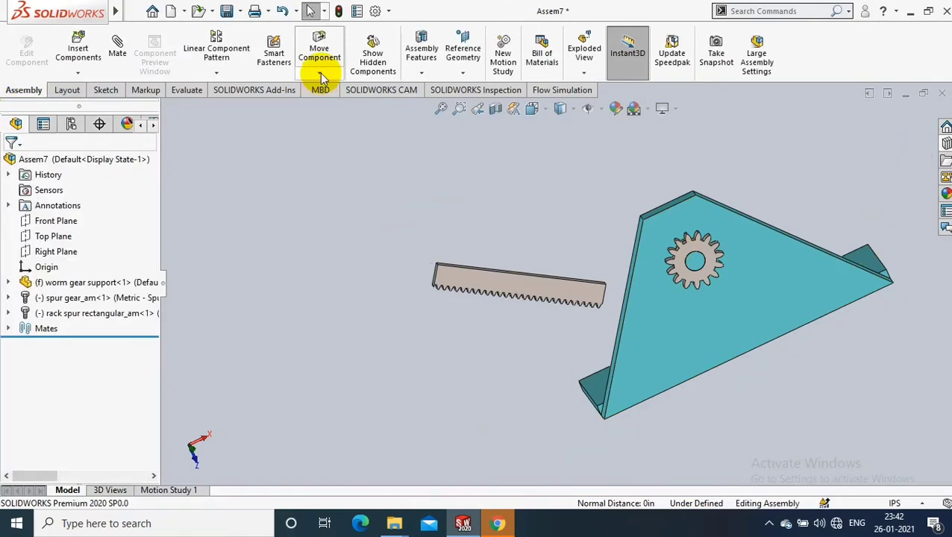
Rotate the rack to a diagonal orientation with Rotate Component.
click(320, 72)
click(350, 106)
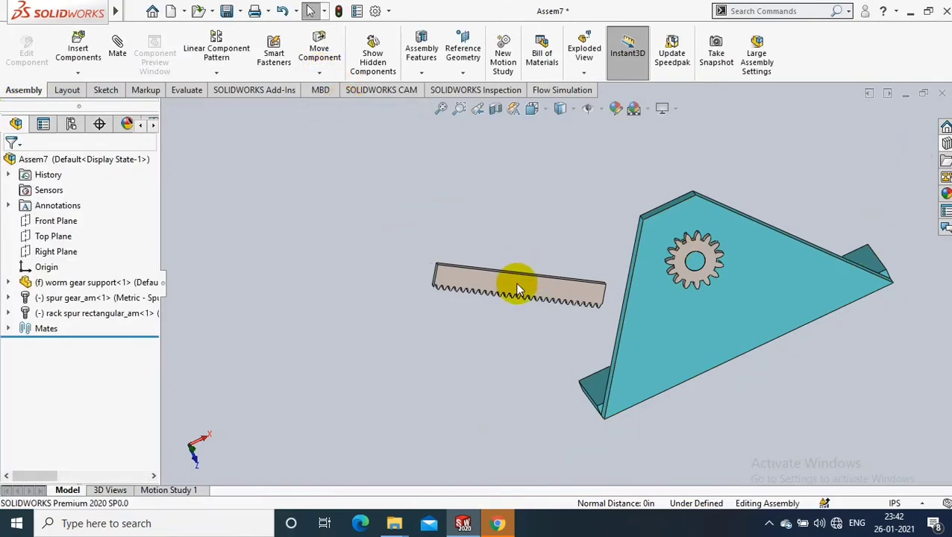
mouse_move(511, 283)
mouse_down()
mouse_move(692, 241)
mouse_move(219, 225)
mouse_up()
click(10, 164)
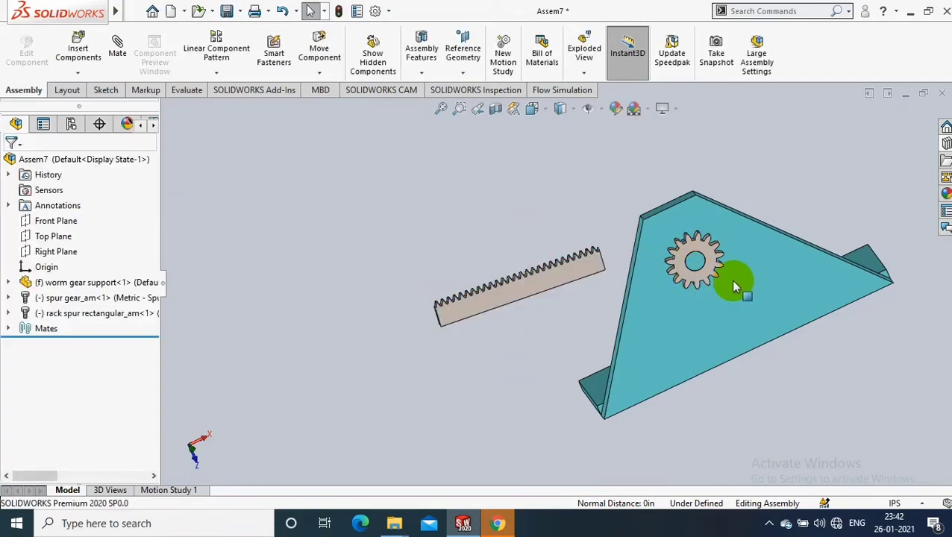
Drag the rack onto the plate so its teeth sit just below the gear.
mouse_move(721, 282)
middle_down()
mouse_move(744, 267)
mouse_move(774, 319)
middle_up()
scroll(774, 320, down, 2)
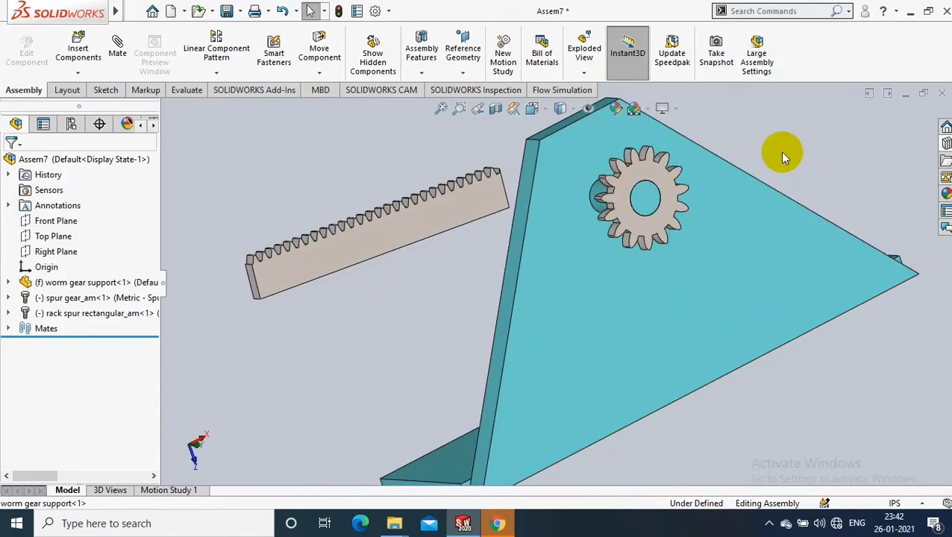
click(436, 233)
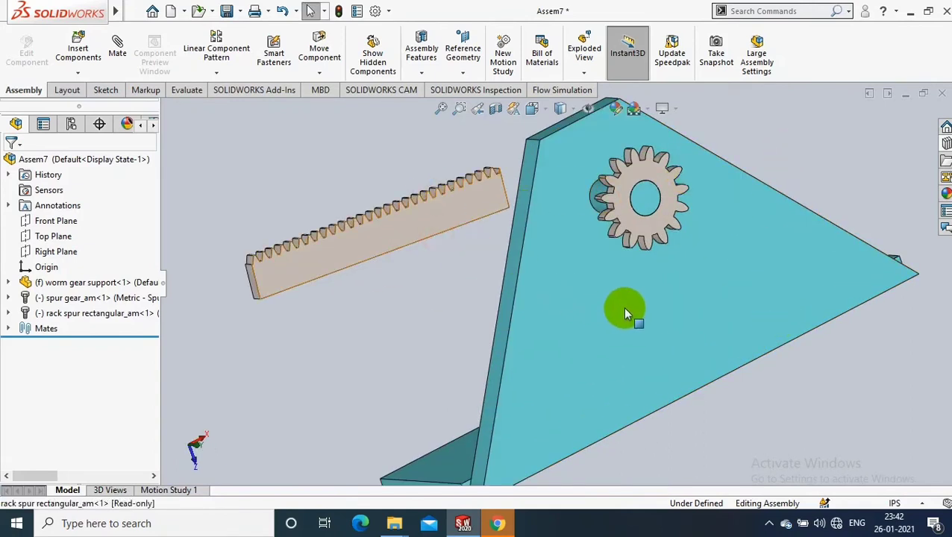
click(721, 322)
click(785, 327)
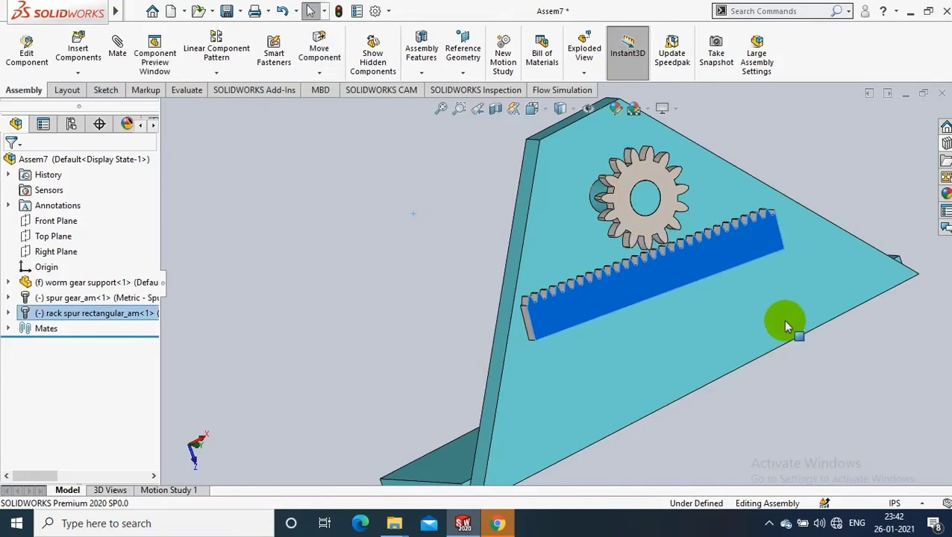
middle_drag(759, 320, 586, 249)
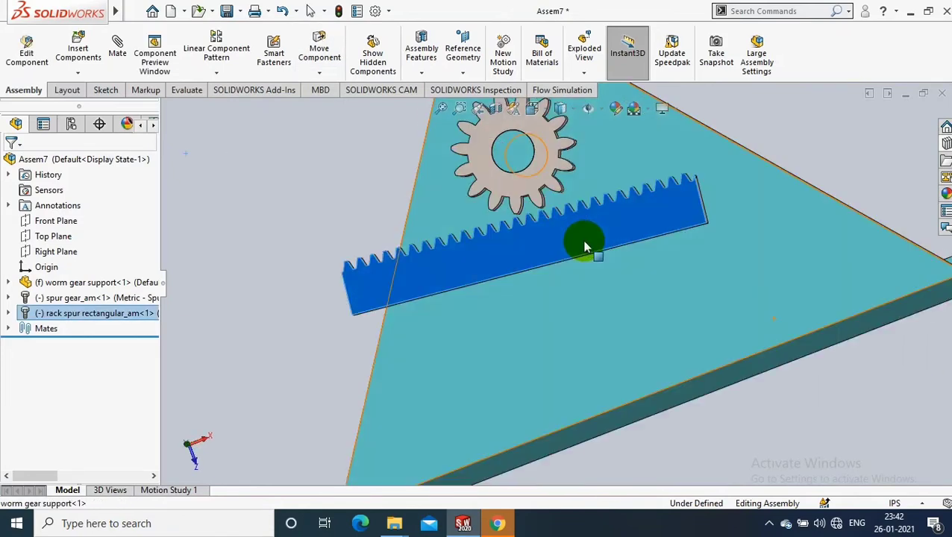
scroll(542, 194, down, 3)
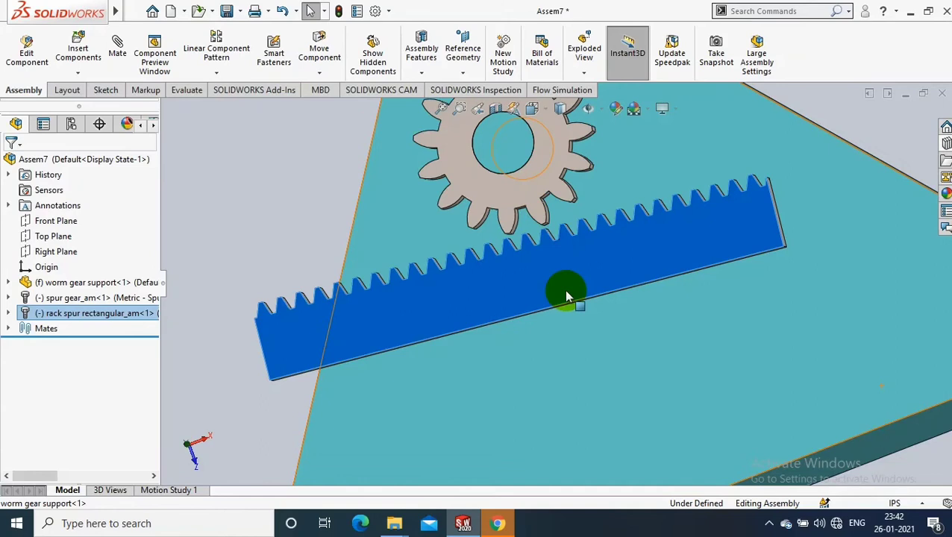
scroll(567, 296, down, 2)
drag(558, 287, 554, 291)
Set the rack's module to 6 via Configure Component, dismissing the sharing warning.
key(Escape)
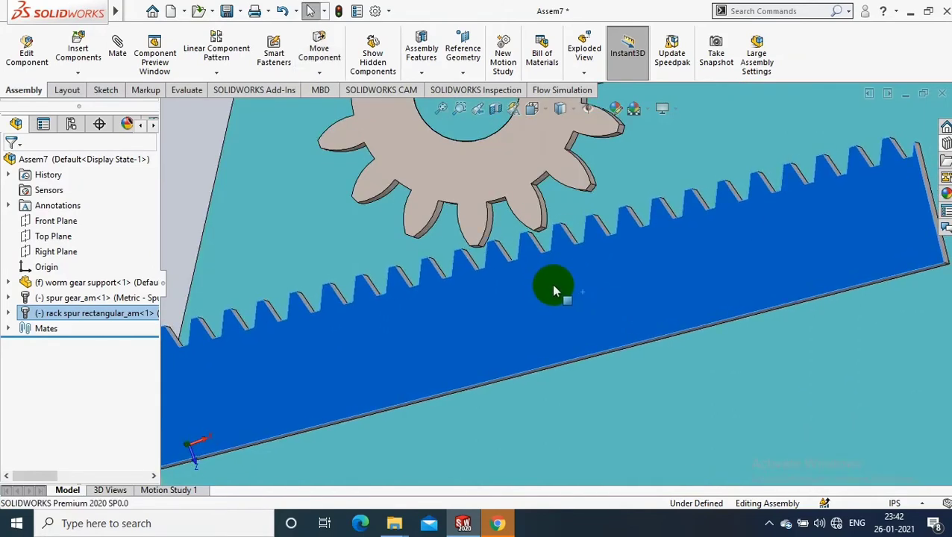
right_click(554, 287)
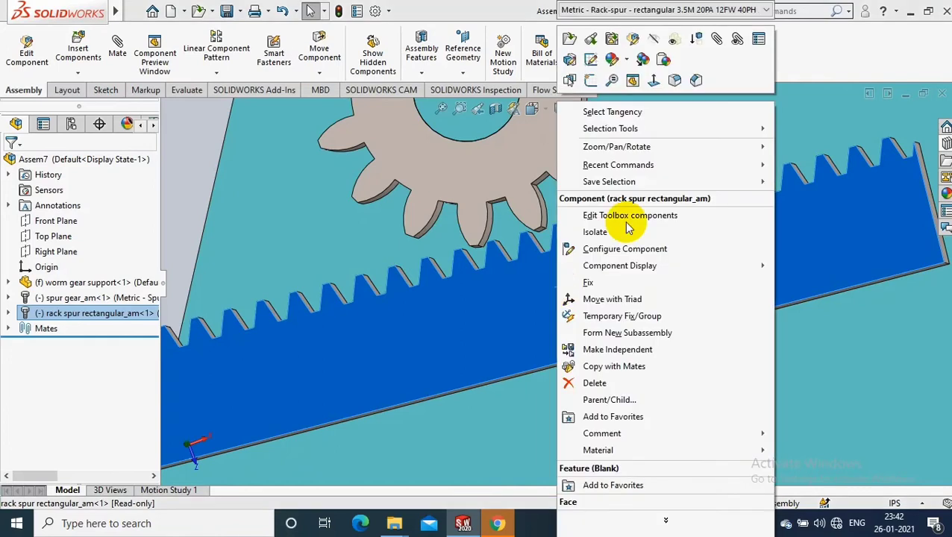
click(629, 217)
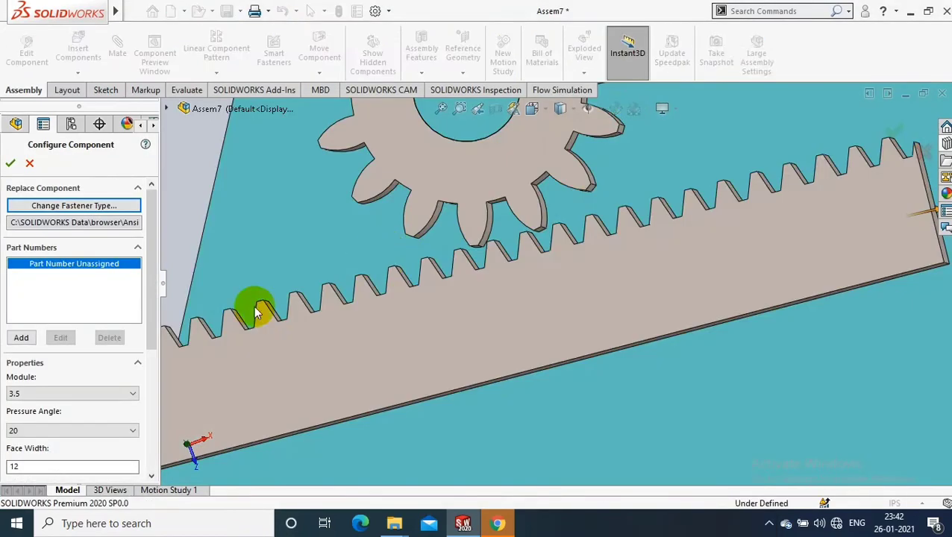
click(94, 400)
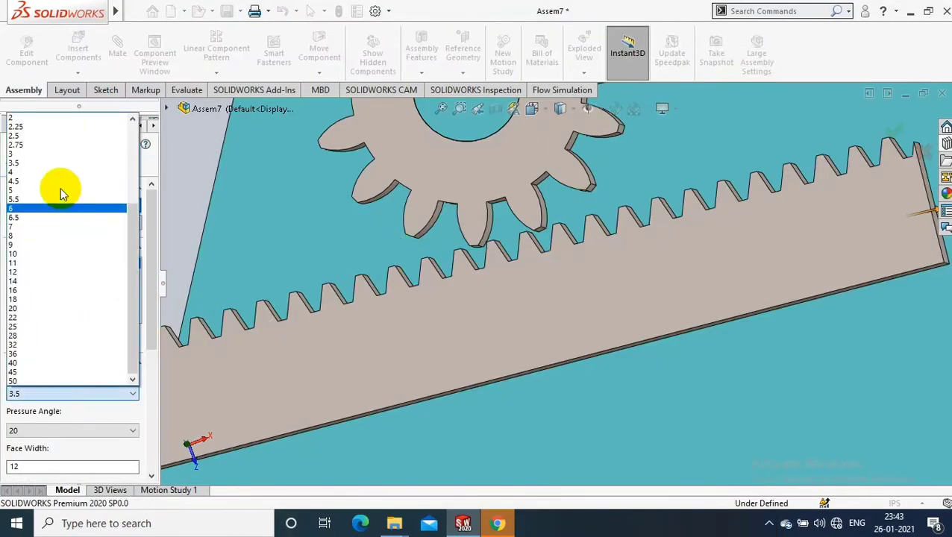
click(43, 209)
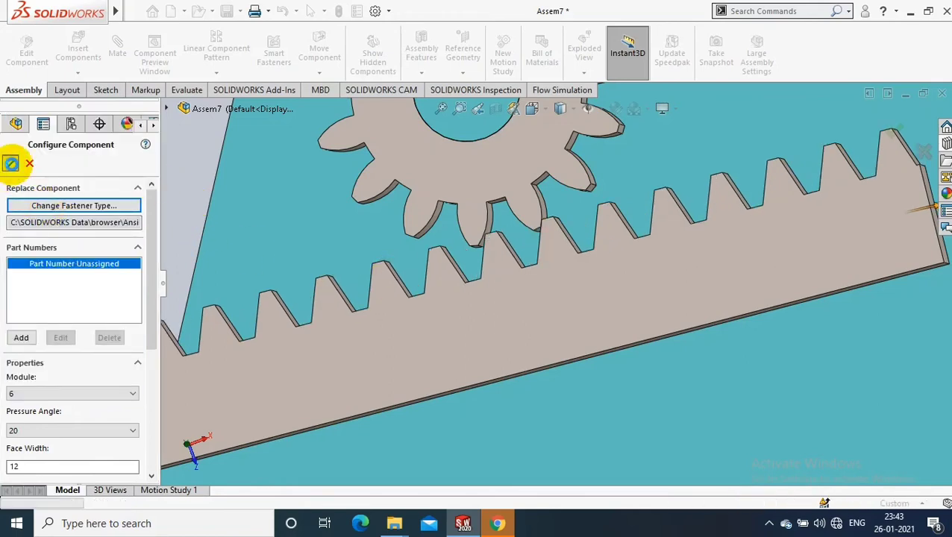
click(329, 196)
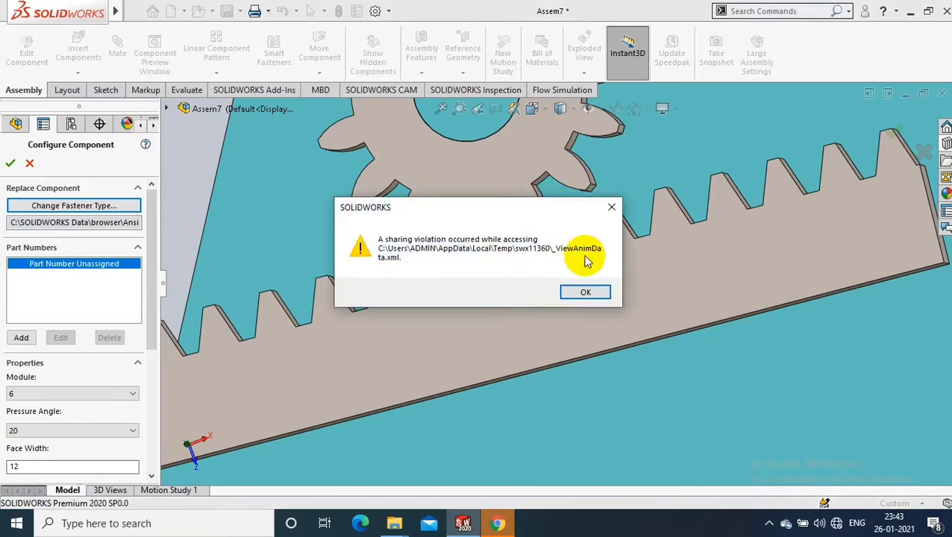
click(582, 294)
click(10, 163)
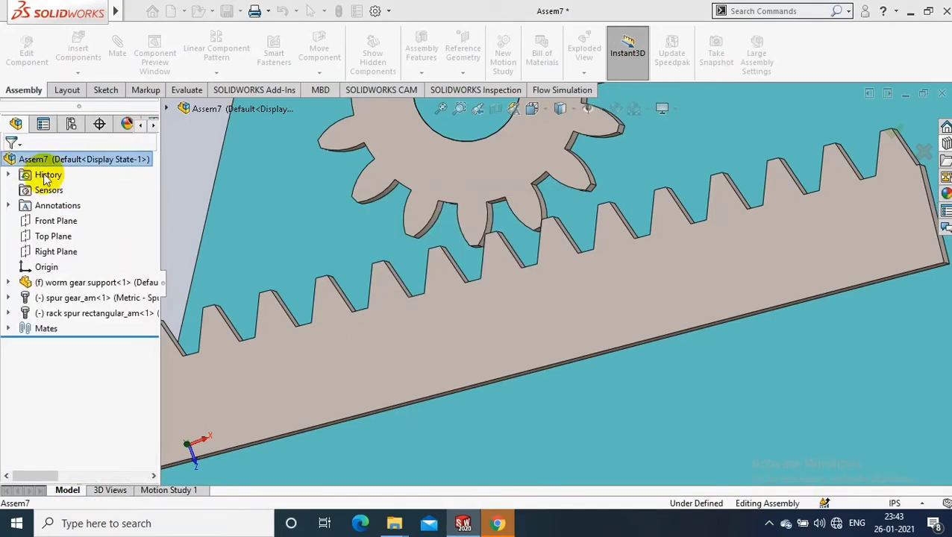
Slide the rack beneath the gear to test the mesh and begin a new mate.
scroll(547, 222, down, 2)
middle_drag(546, 223, 639, 257)
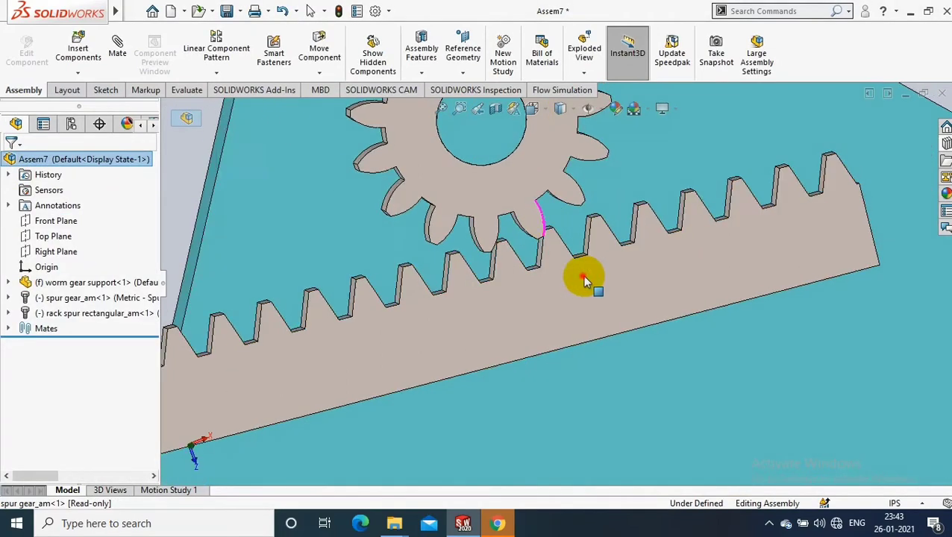
drag(676, 258, 648, 299)
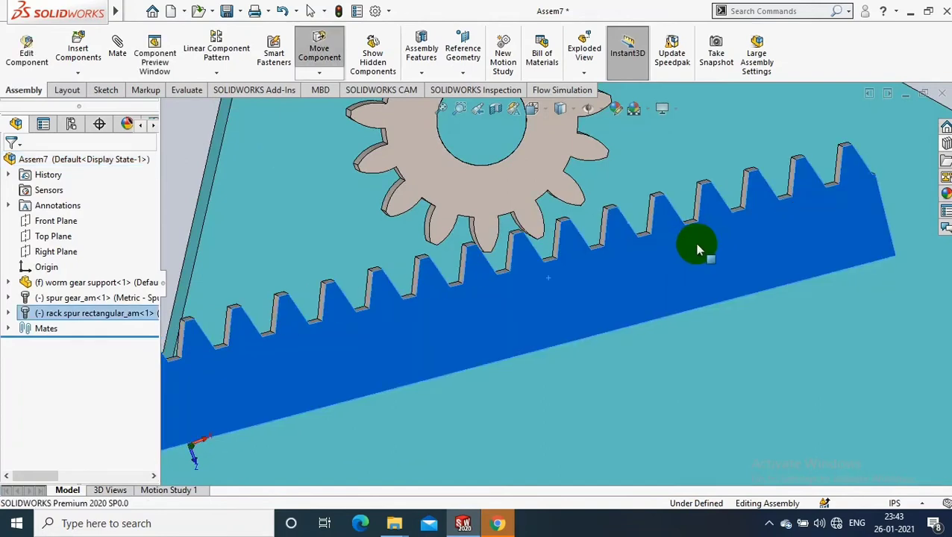
scroll(647, 299, up, 5)
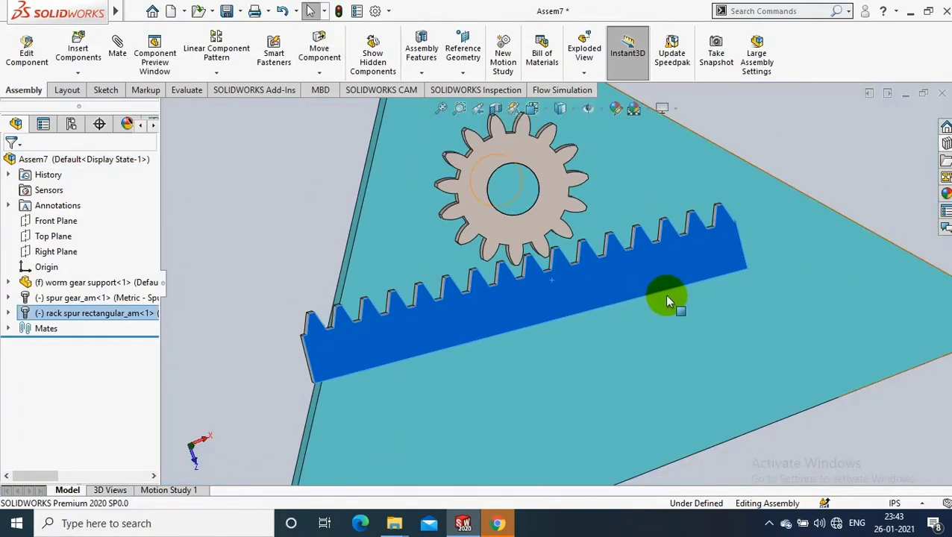
middle_drag(664, 294, 729, 170)
click(768, 155)
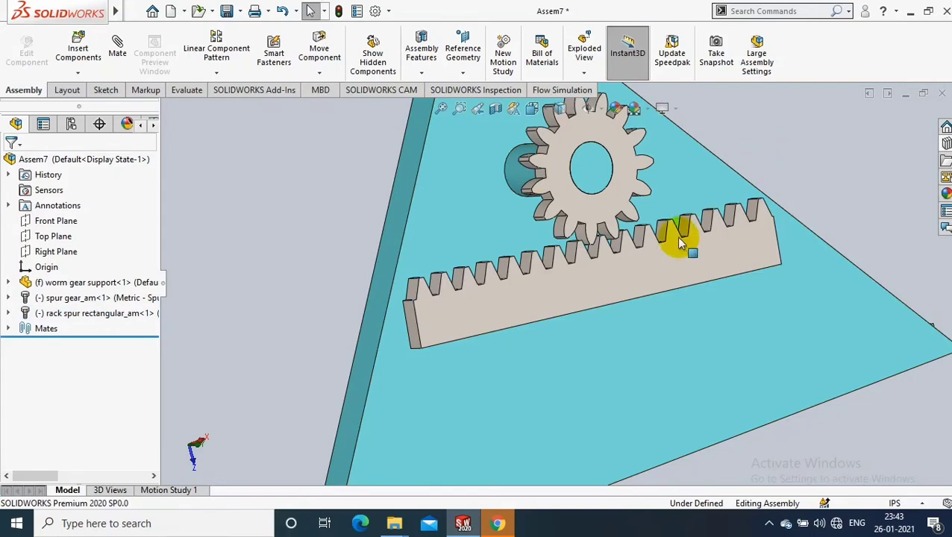
mouse_move(661, 327)
middle_down()
mouse_move(655, 311)
mouse_move(567, 252)
middle_up()
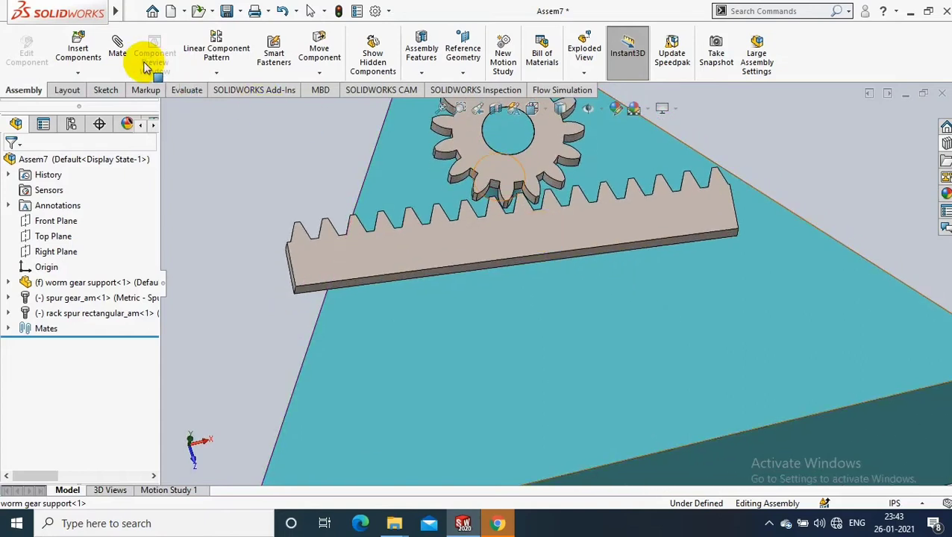
click(117, 46)
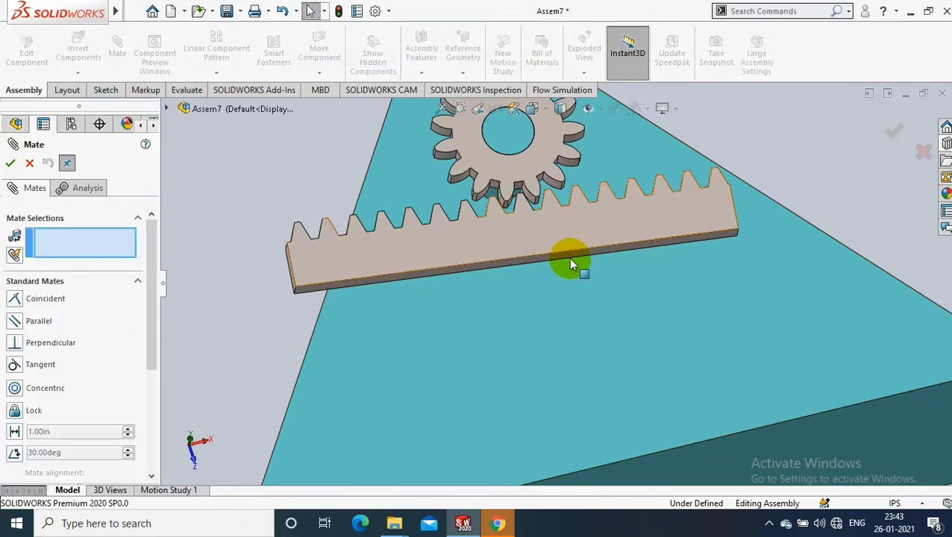
Add a Distance mate between the rack's underside and the plate face, then show Mechanical Mates.
click(607, 291)
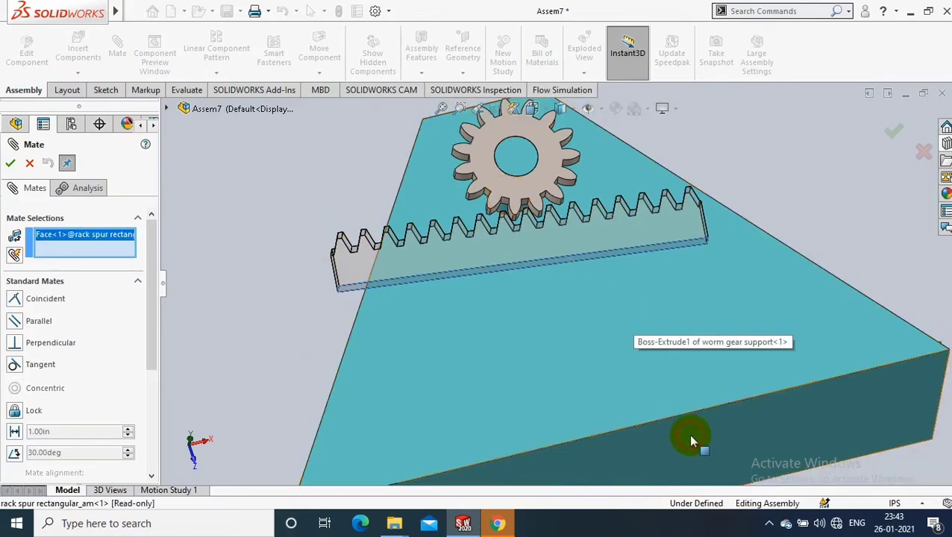
click(688, 434)
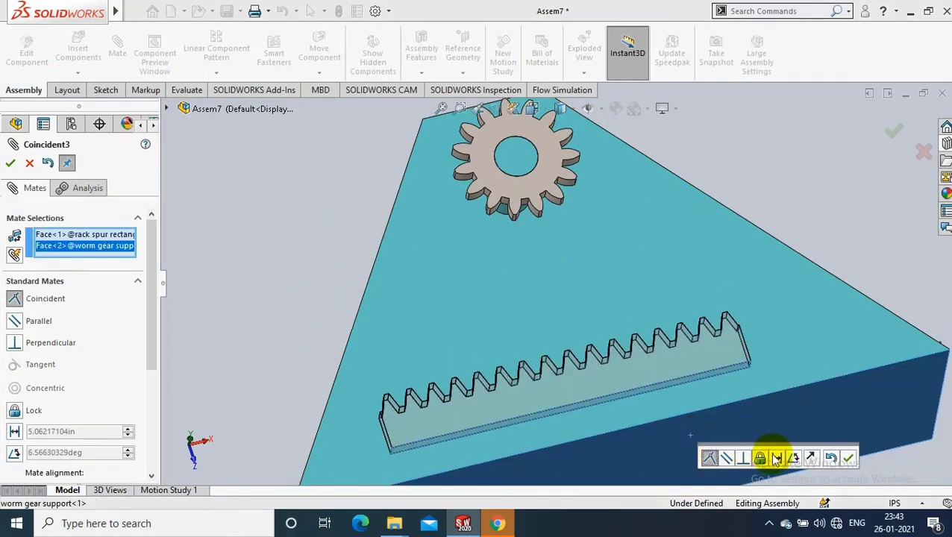
click(777, 458)
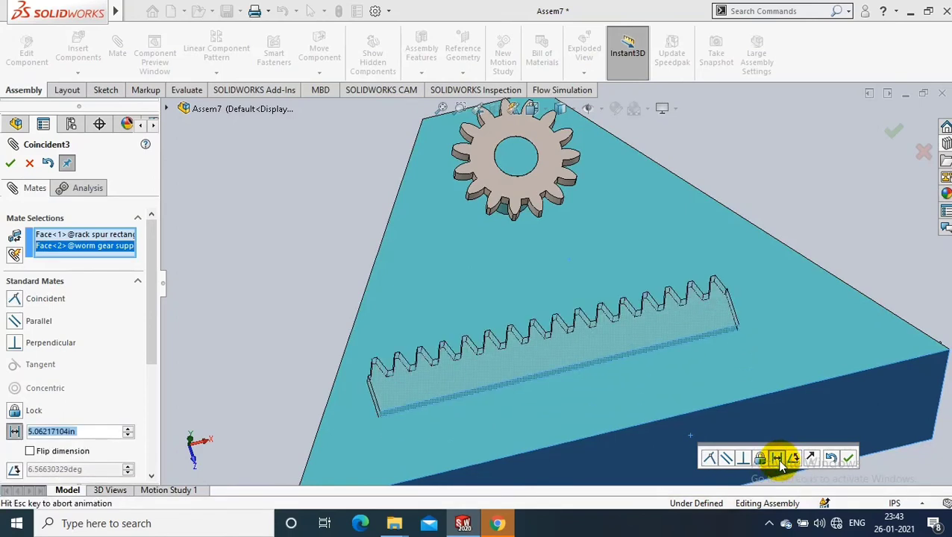
click(851, 451)
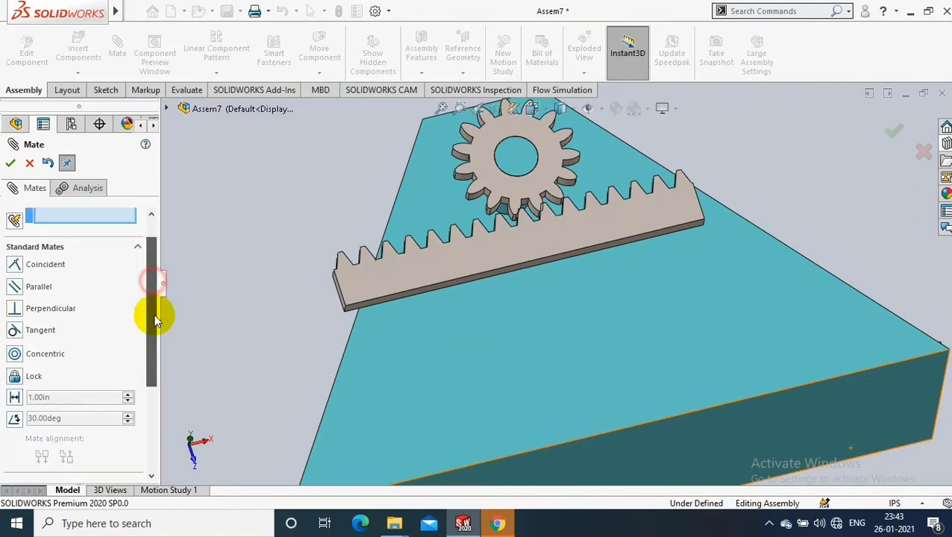
drag(153, 286, 149, 379)
click(137, 356)
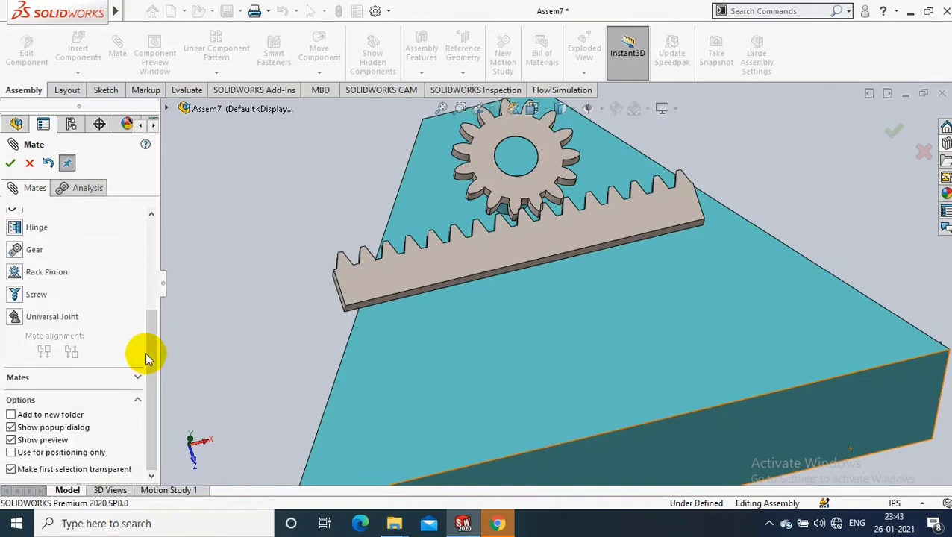
Start a Rack Pinion mechanical mate and switch to the Top view.
mouse_move(153, 341)
mouse_down()
mouse_move(155, 314)
mouse_move(156, 325)
mouse_up()
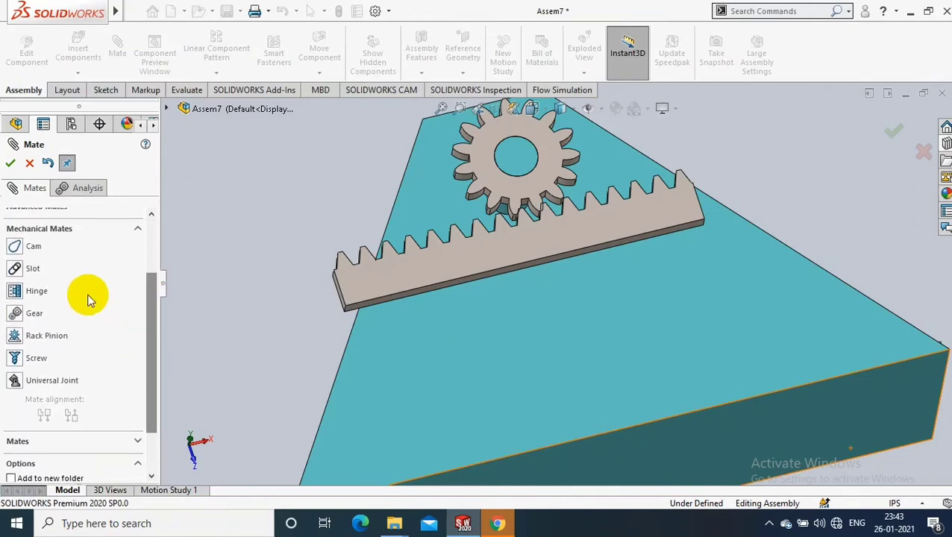
click(16, 337)
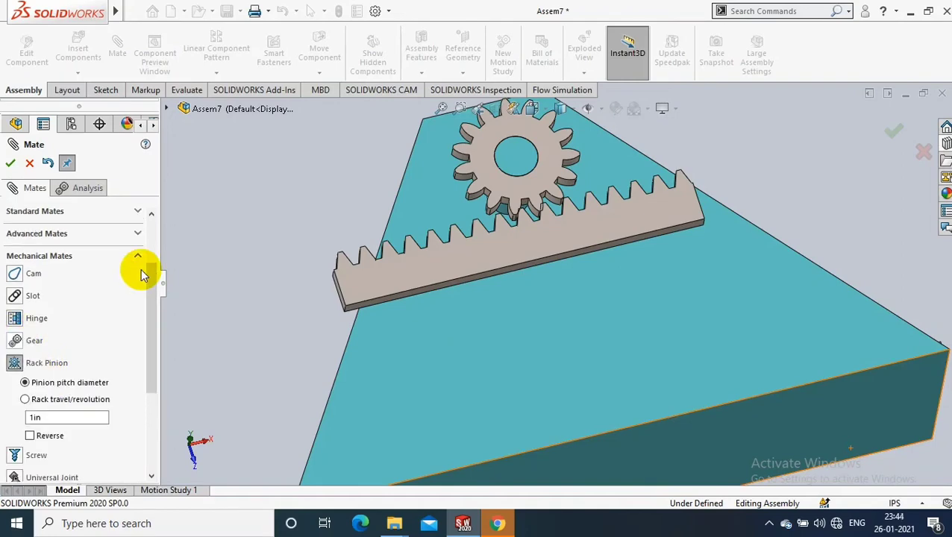
key(space)
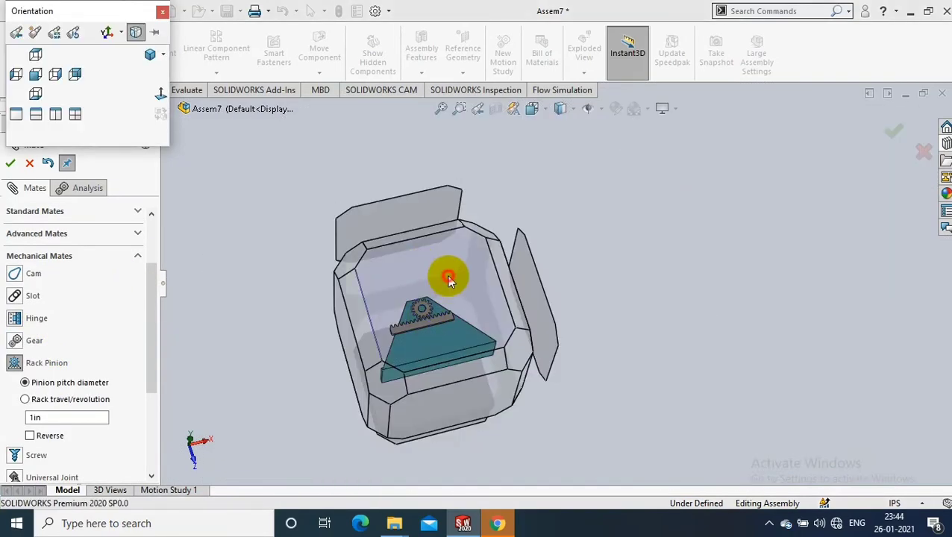
scroll(477, 265, down, 5)
key(ctrl+5)
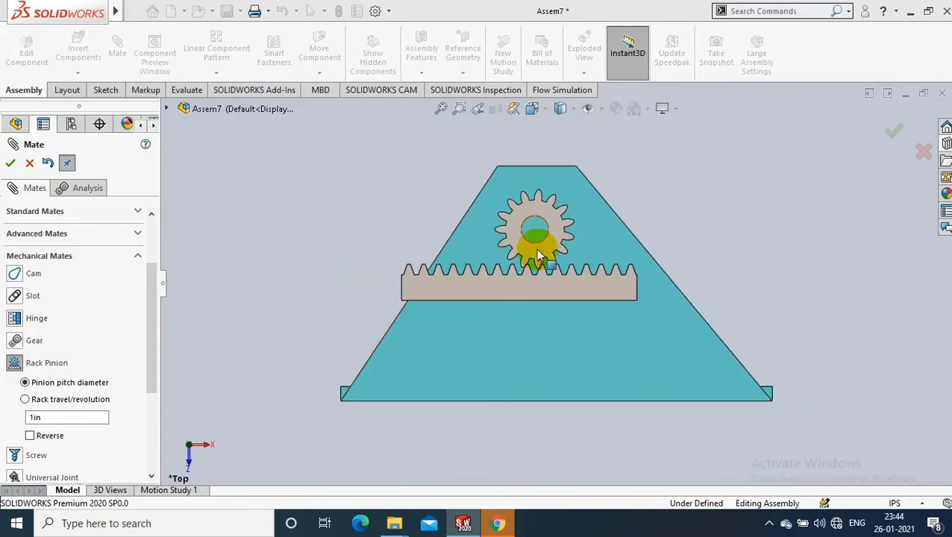
Set the rack's bottom edge as the mate's Rack reference.
scroll(551, 294, down, 3)
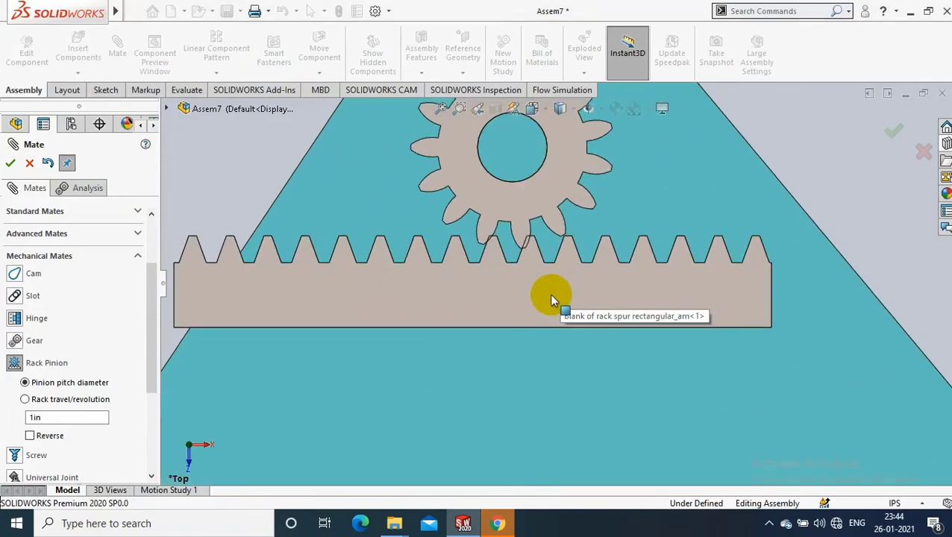
scroll(549, 294, down, 2)
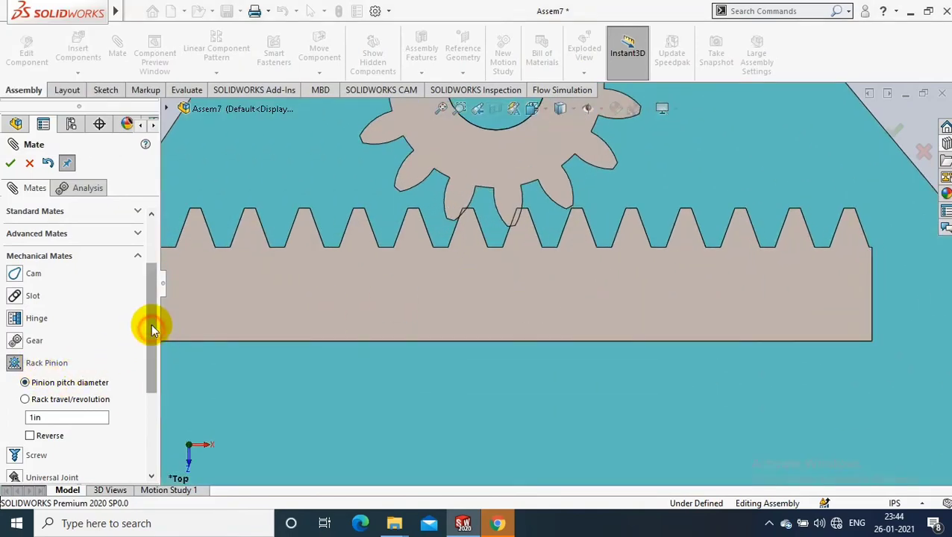
drag(152, 329, 153, 278)
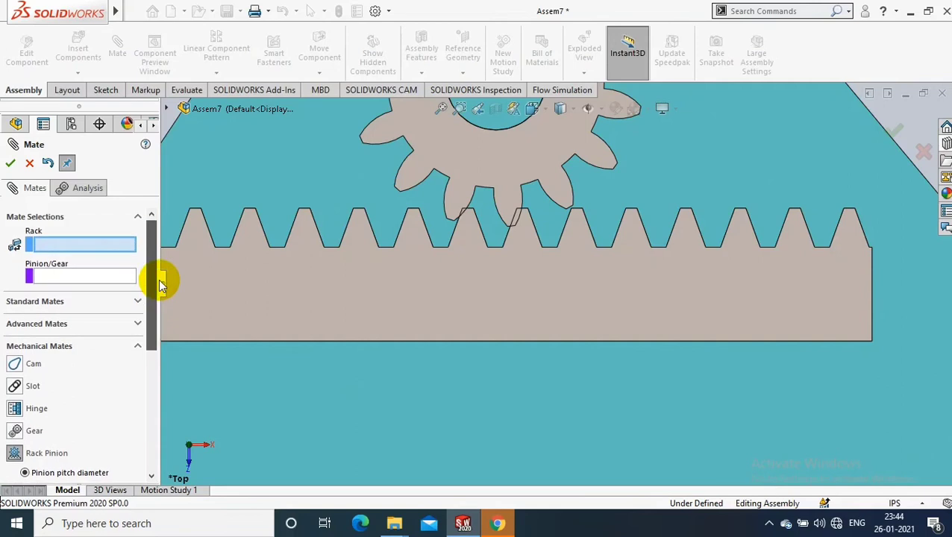
click(388, 342)
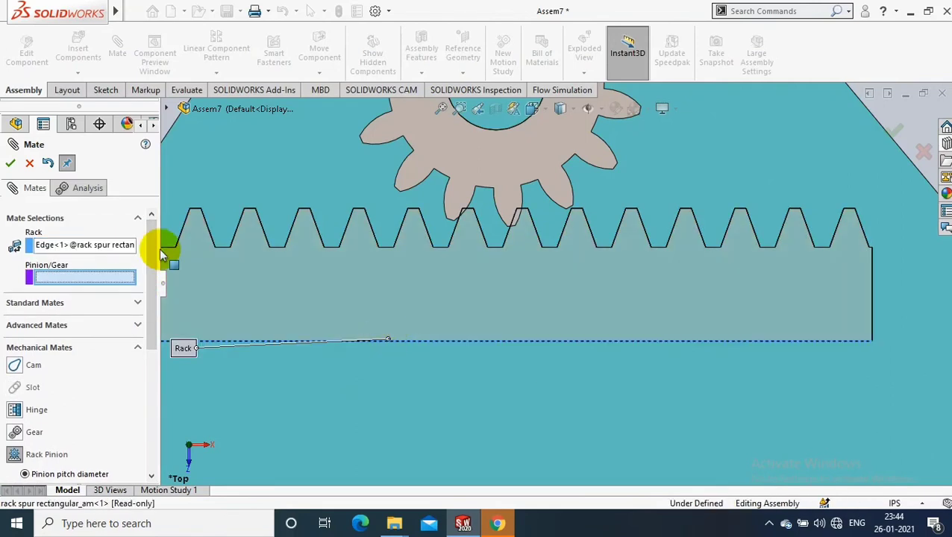
click(167, 110)
scroll(526, 300, up, 3)
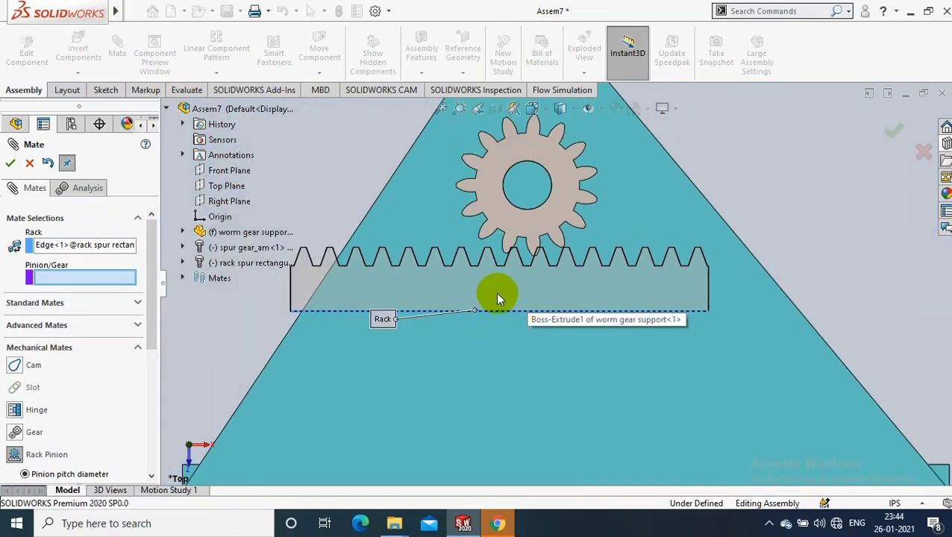
Show the TooCutSke sketch under the spur gear's ToothCut feature.
click(173, 248)
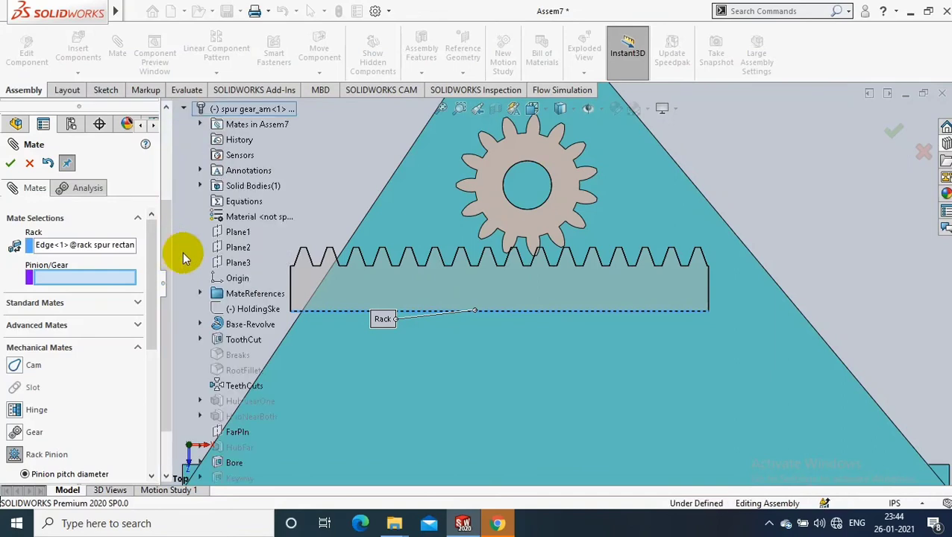
click(200, 340)
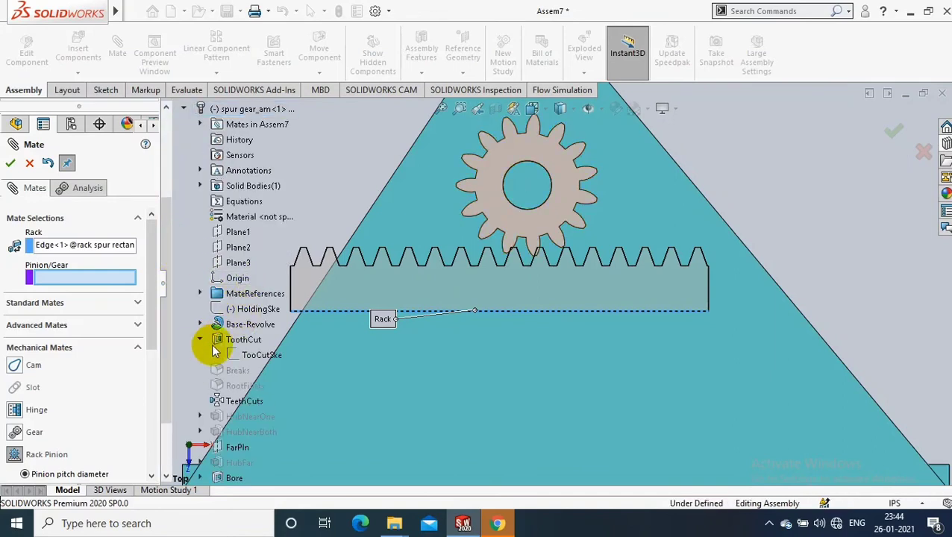
right_click(257, 356)
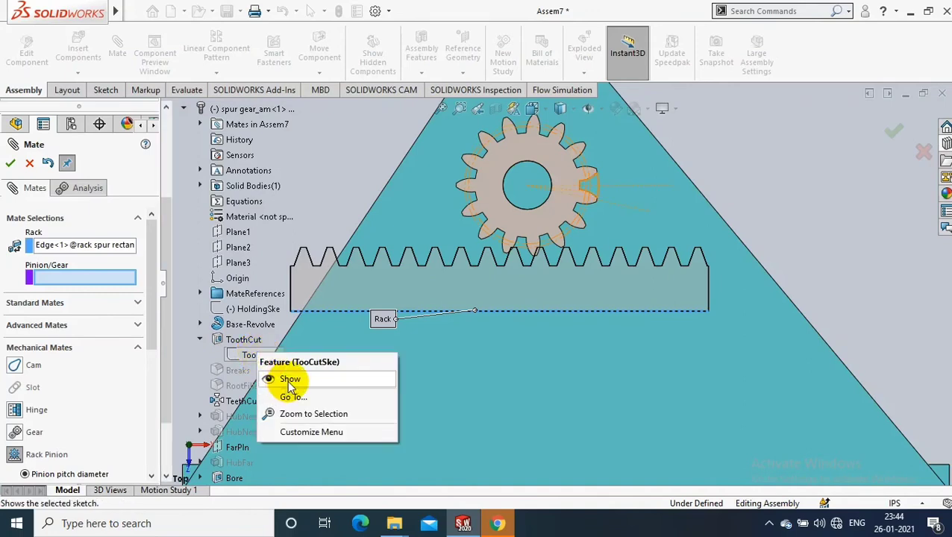
click(561, 261)
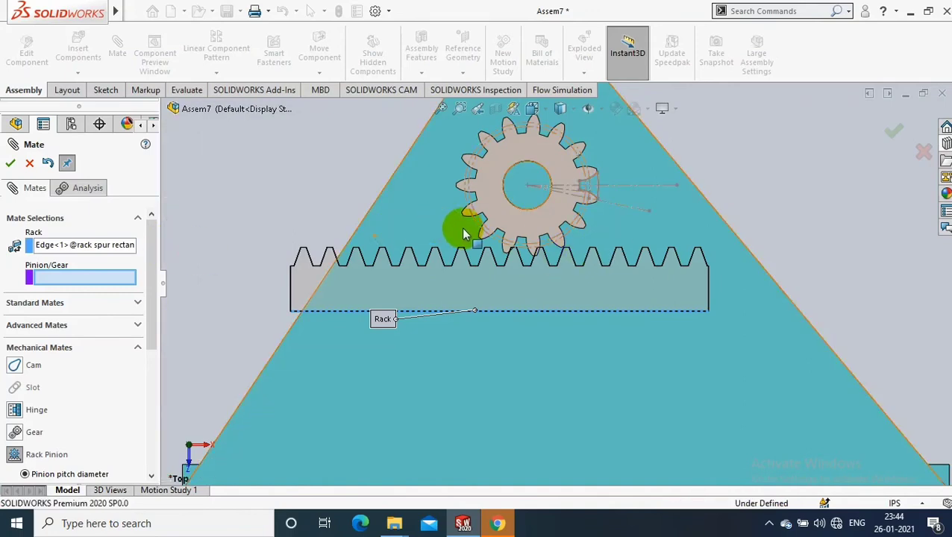
Pick the gear's pitch-circle arc as the Pinion reference and accept the mate.
scroll(559, 250, down, 3)
scroll(523, 253, down, 1)
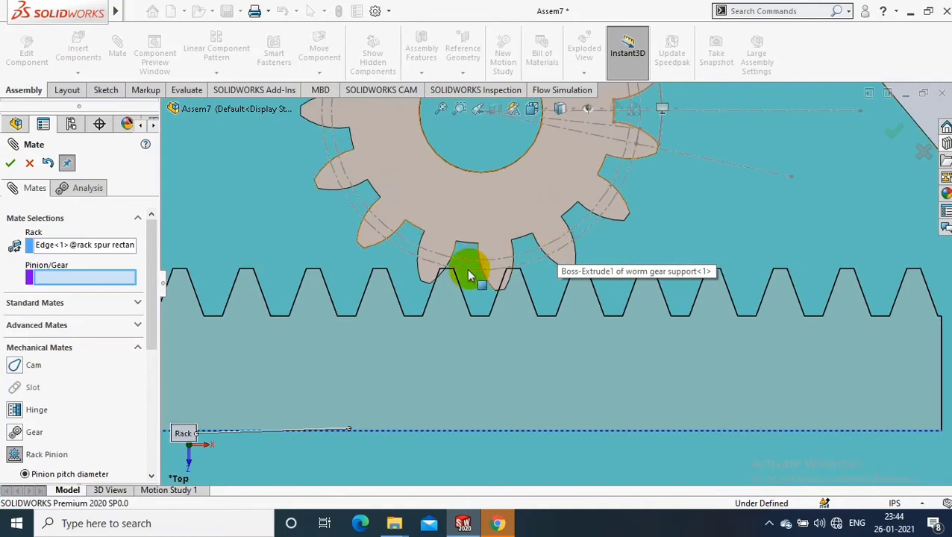
click(466, 274)
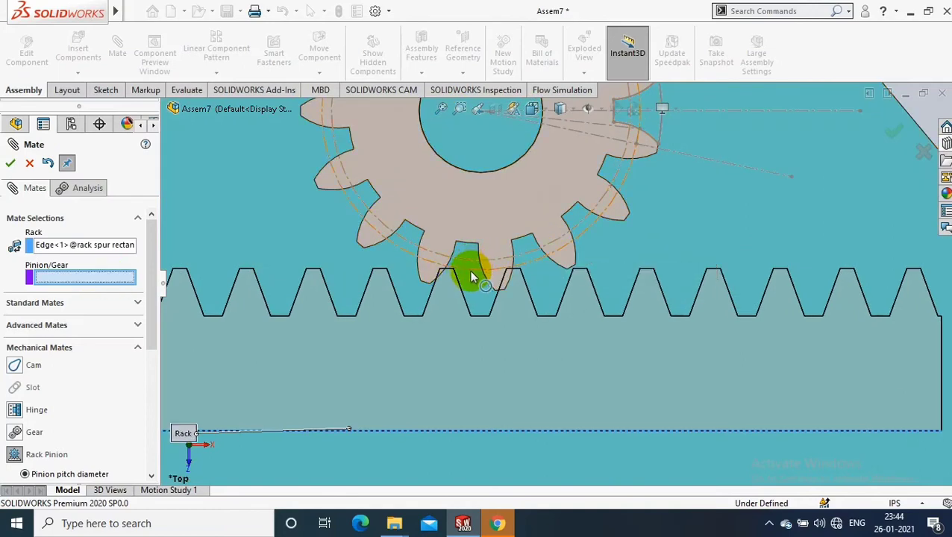
click(471, 277)
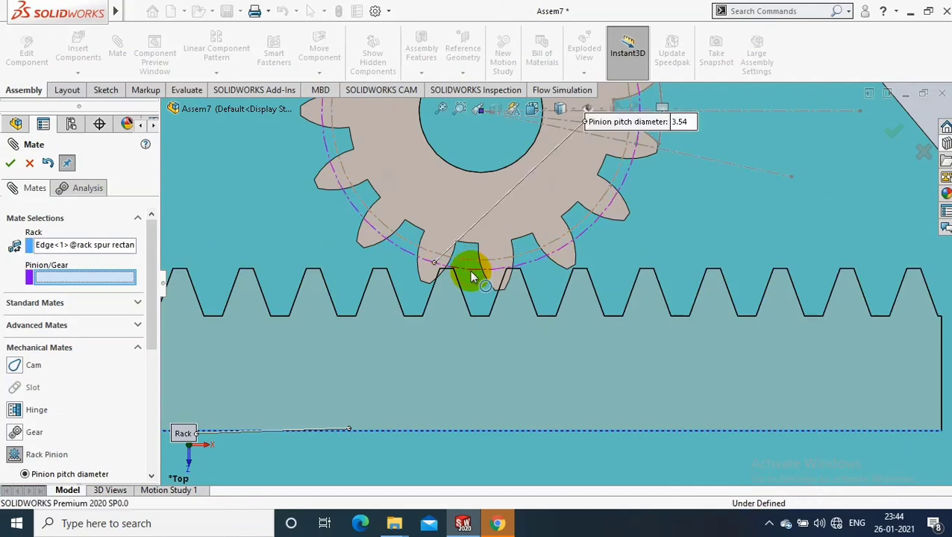
click(11, 165)
scroll(368, 255, up, 1)
scroll(403, 238, up, 3)
scroll(344, 229, up, 2)
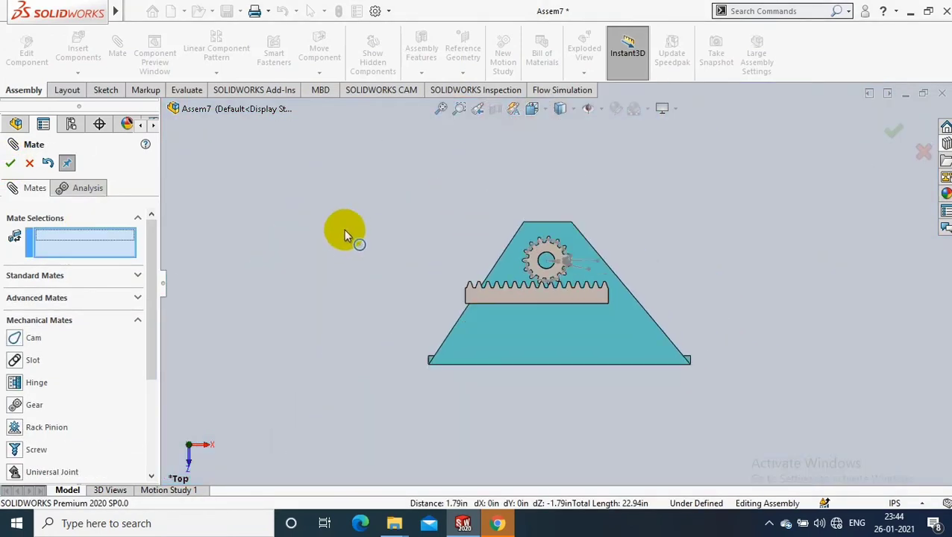
Exit the mate tool and drag the rack right past the gear in a 3D view.
middle_drag(355, 275, 532, 338)
key(Escape)
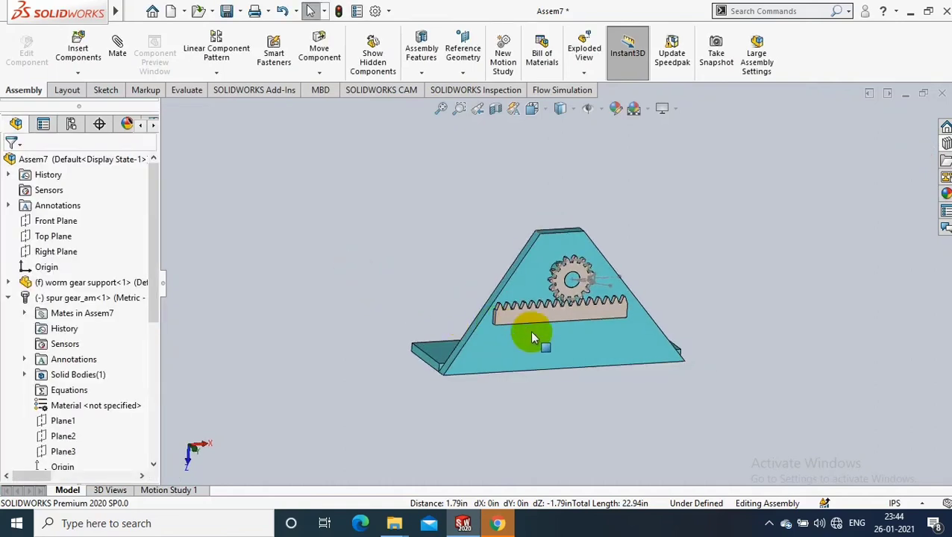
click(549, 319)
drag(633, 317, 650, 317)
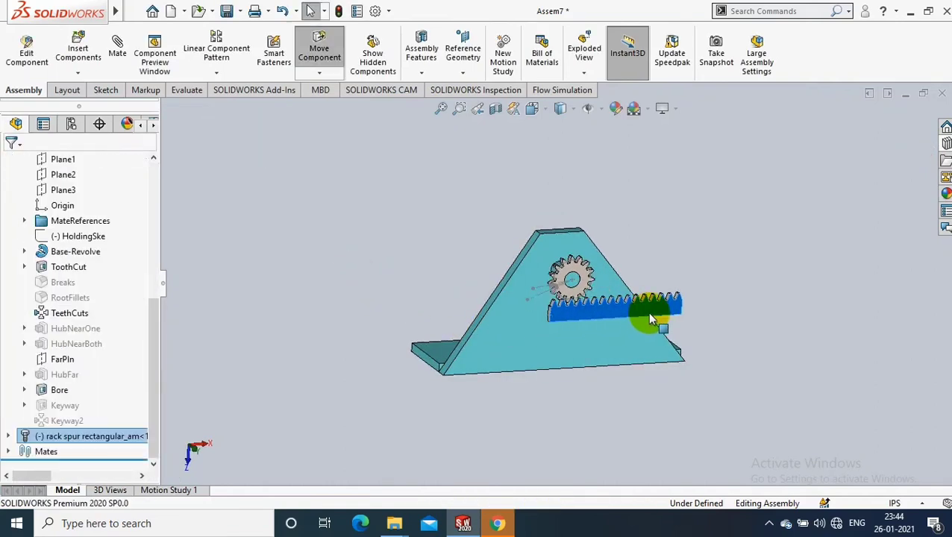
drag(586, 322, 633, 318)
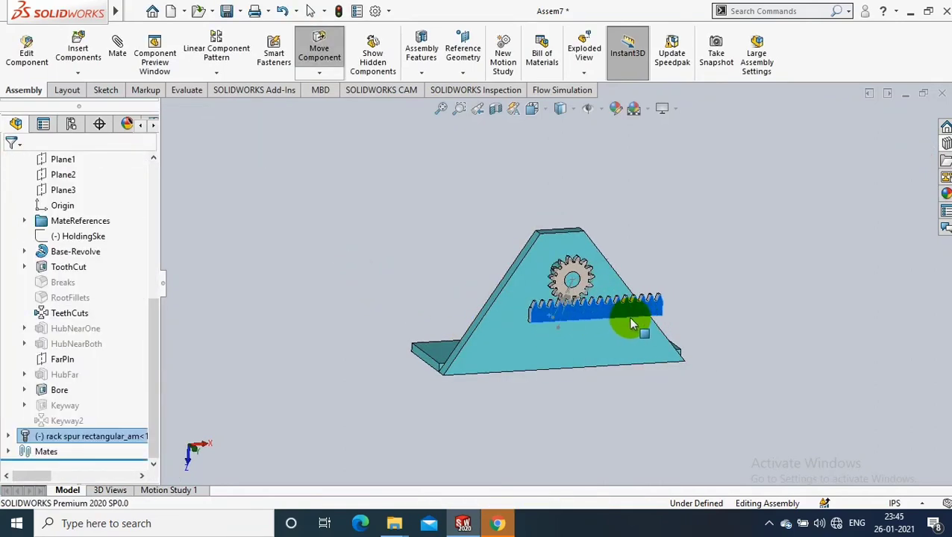
Drag the rack back along the gear to confirm the gear turns in mesh.
click(602, 111)
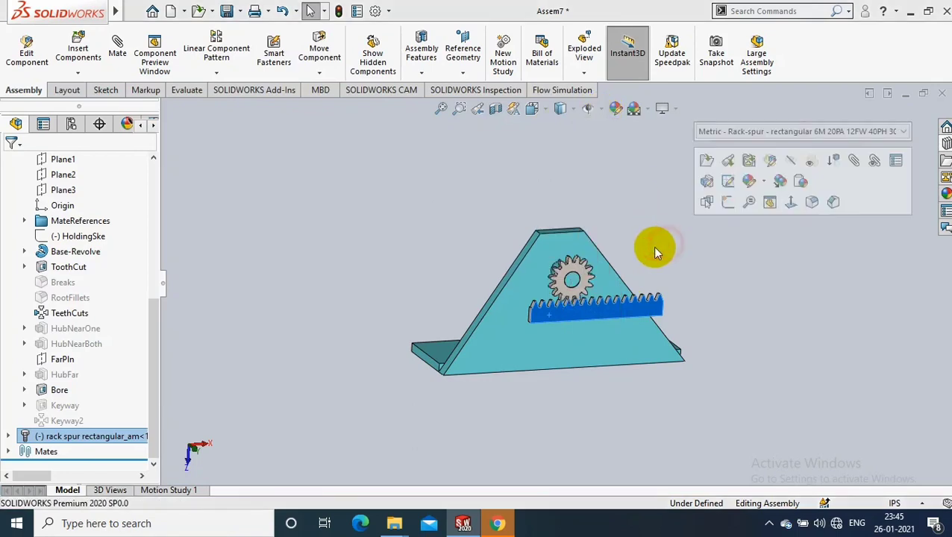
scroll(664, 258, down, 2)
click(490, 349)
mouse_move(490, 351)
mouse_down()
mouse_move(420, 352)
mouse_move(485, 354)
mouse_move(402, 363)
mouse_move(504, 341)
mouse_move(400, 347)
mouse_move(514, 352)
mouse_move(488, 361)
mouse_move(404, 341)
mouse_move(503, 344)
mouse_move(386, 344)
mouse_move(511, 337)
mouse_move(379, 337)
mouse_move(523, 337)
mouse_move(403, 335)
mouse_move(485, 334)
mouse_up()
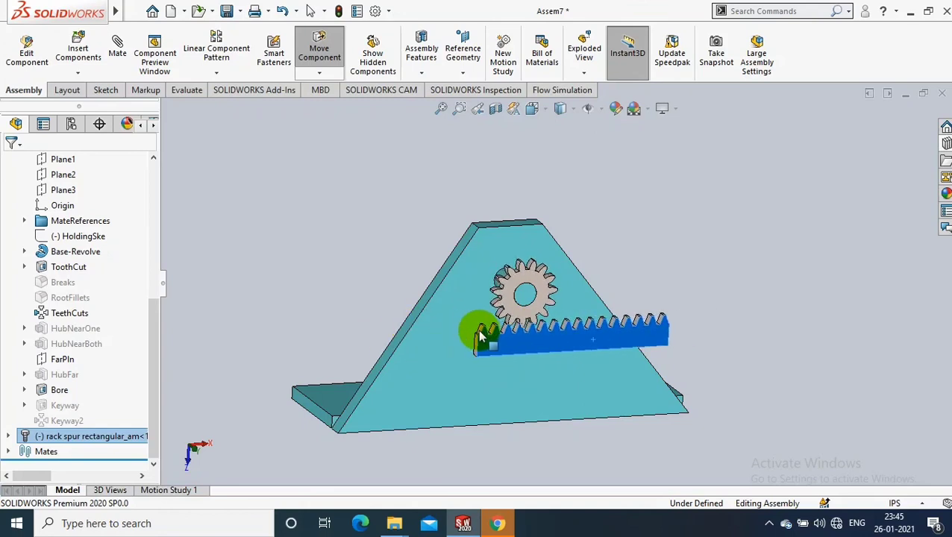